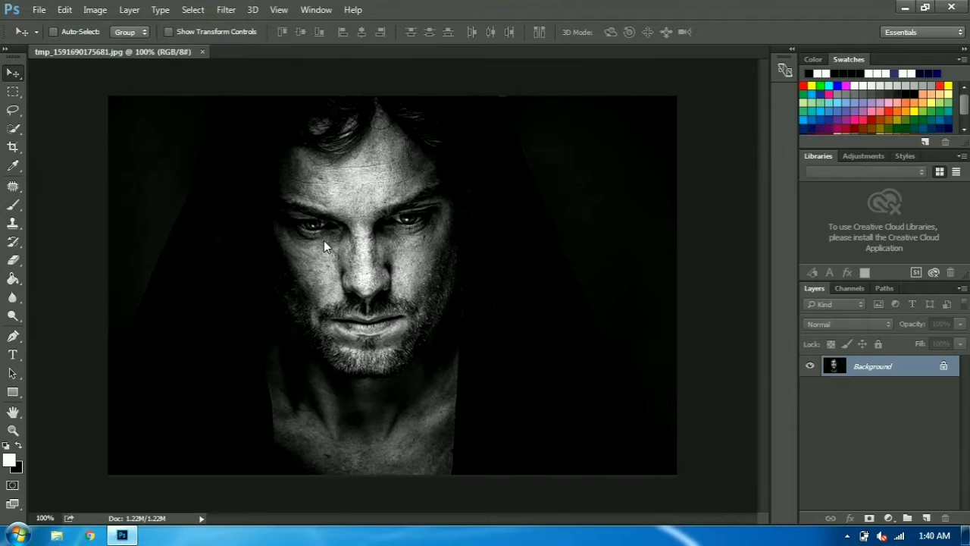
- Unlock the portrait's background layer and duplicate it
left_click(942, 367)
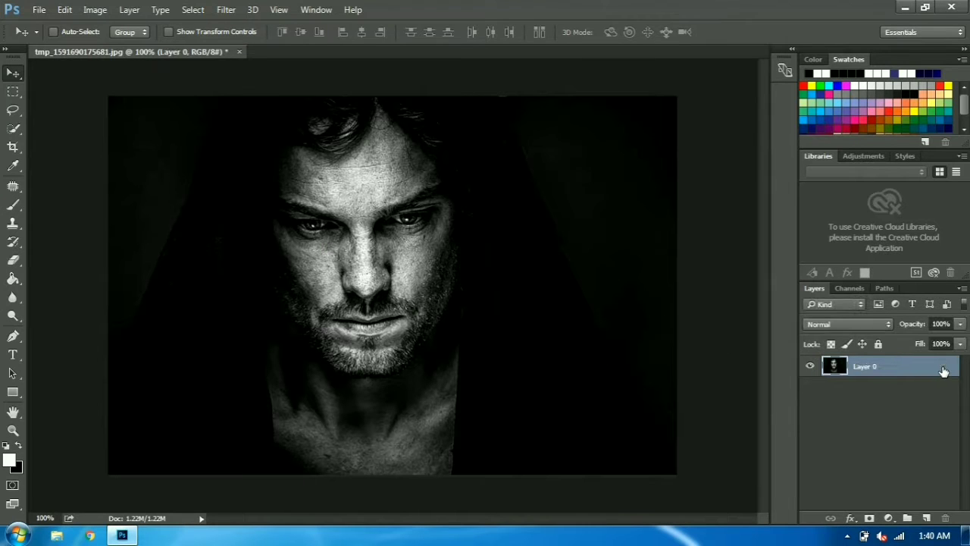
key("ctrl+j")
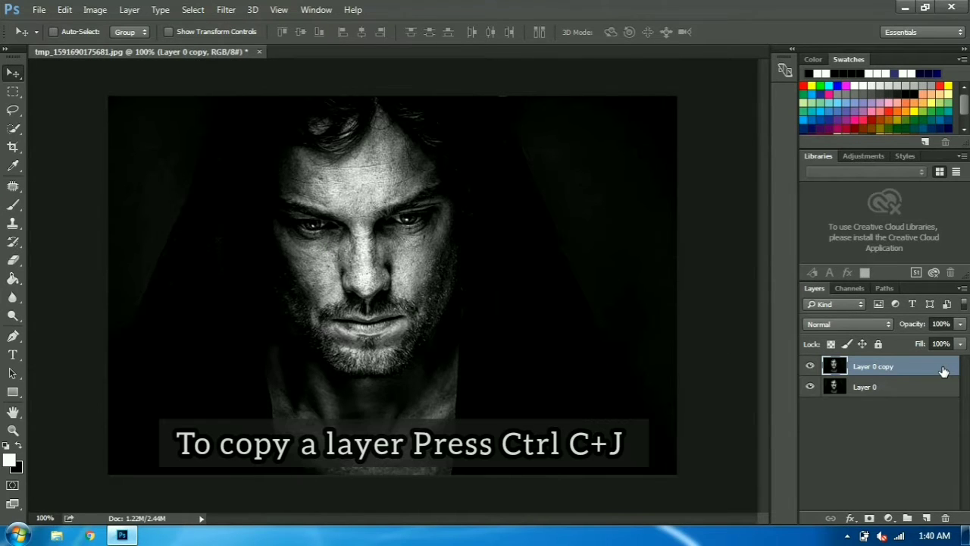
key("h")
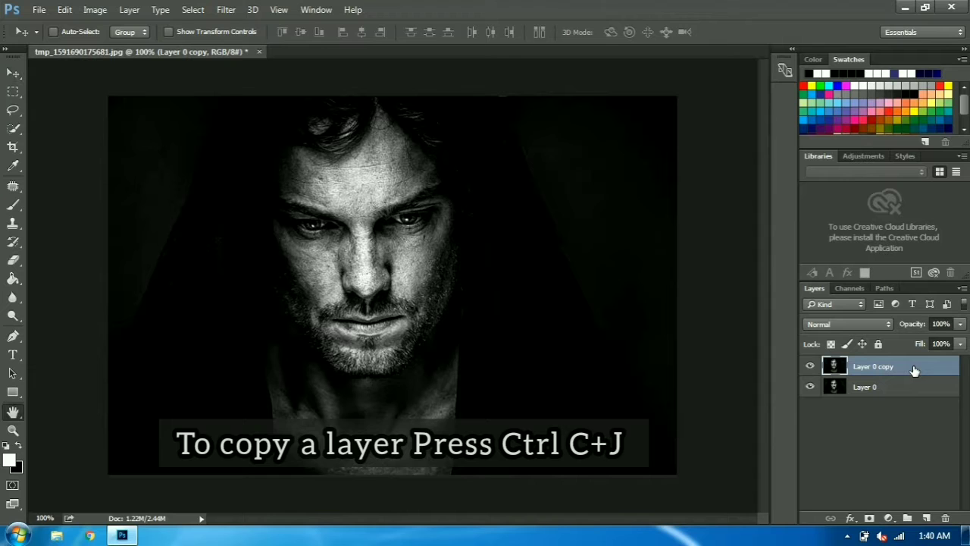
- Restrict the duplicated layer Layer 0 copy to the red channel and shift it right to offset the red image
double_click(914, 370)
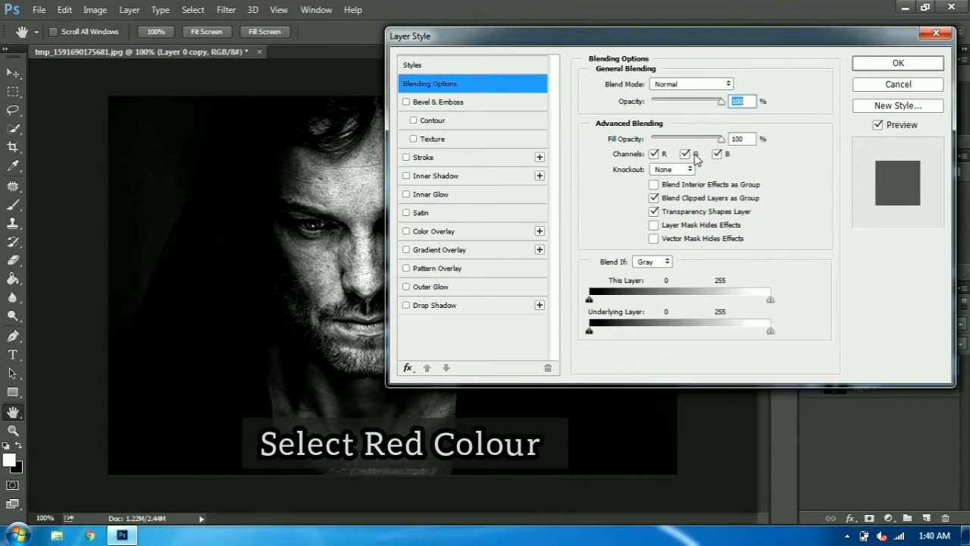
left_click(686, 154)
left_click(717, 154)
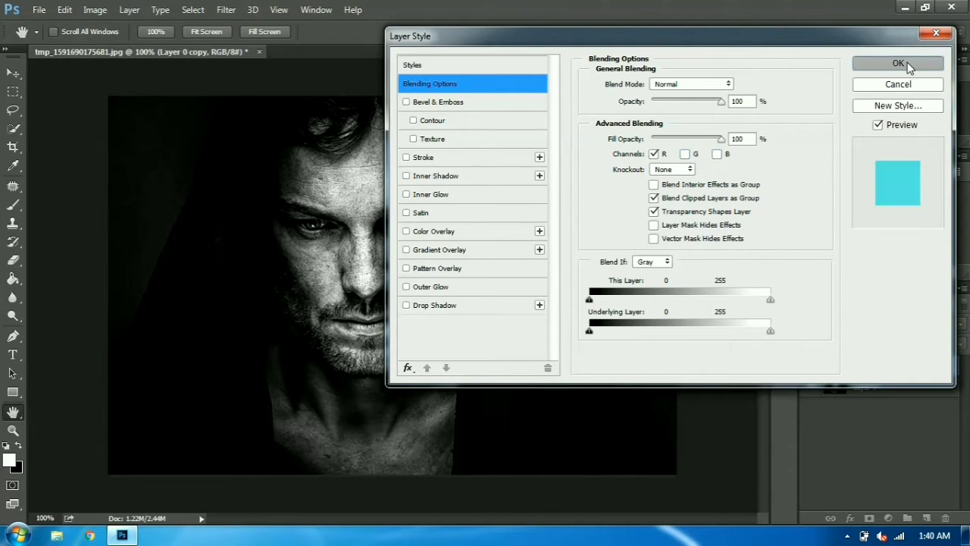
left_click(898, 64)
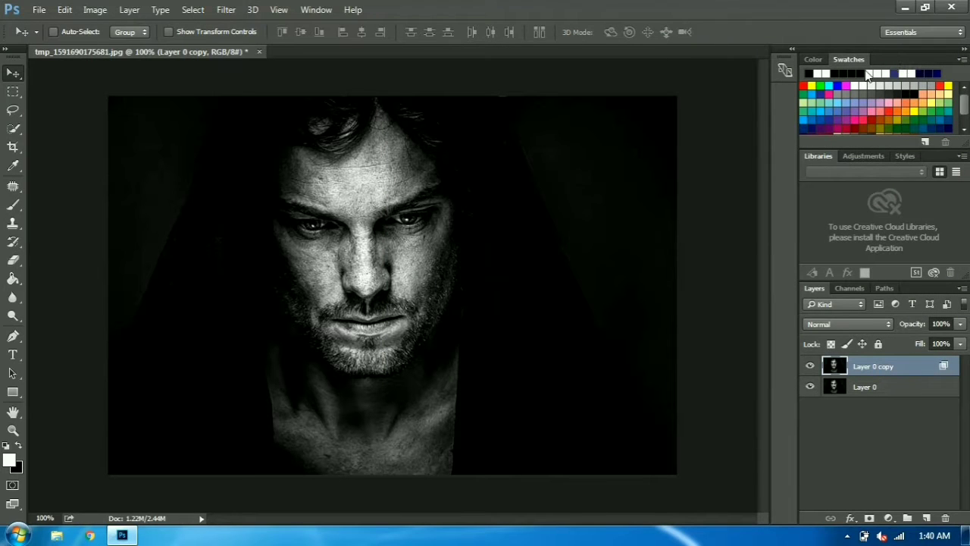
left_click_drag(322, 287, 360, 295)
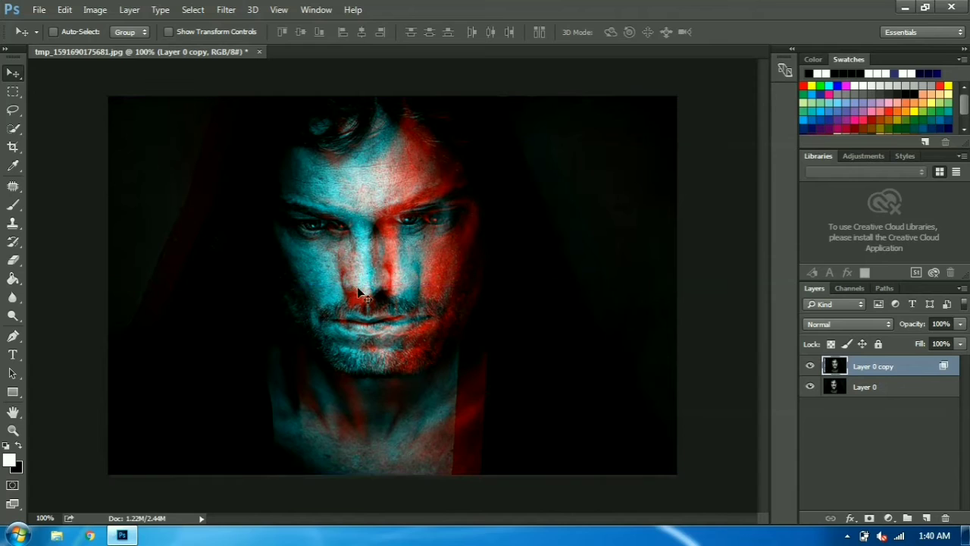
- Duplicate the red-channel layer and restrict the new copy to the green channel only
key("ctrl+j")
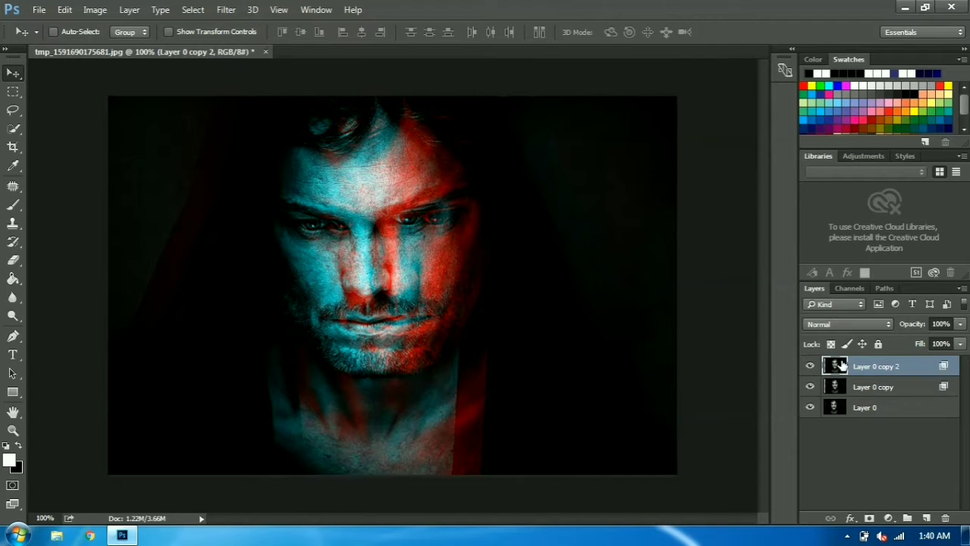
double_click(875, 366)
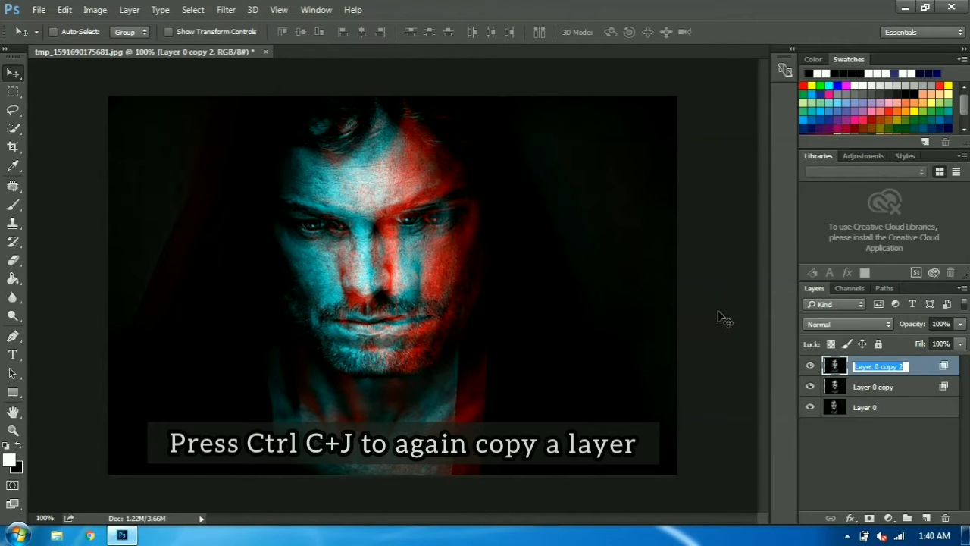
double_click(918, 373)
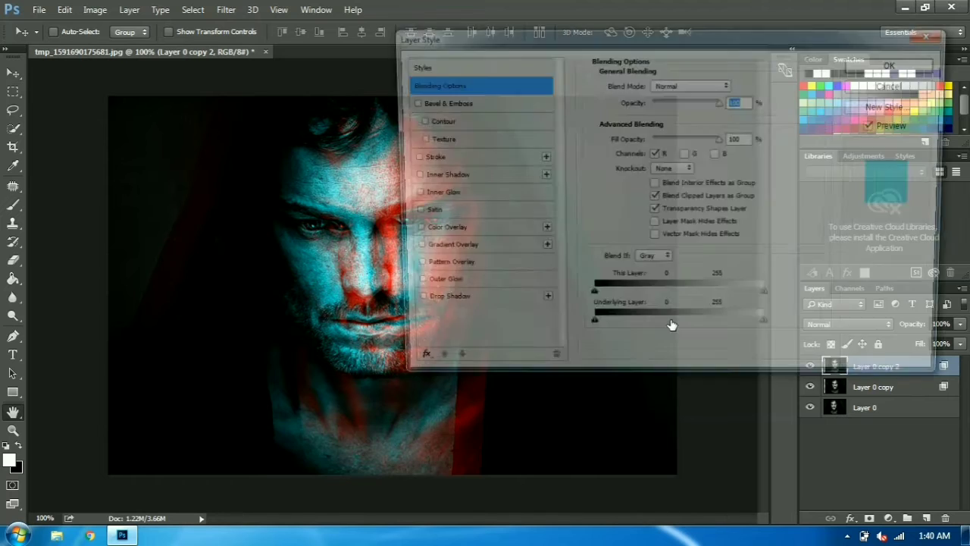
left_click(684, 155)
left_click(653, 154)
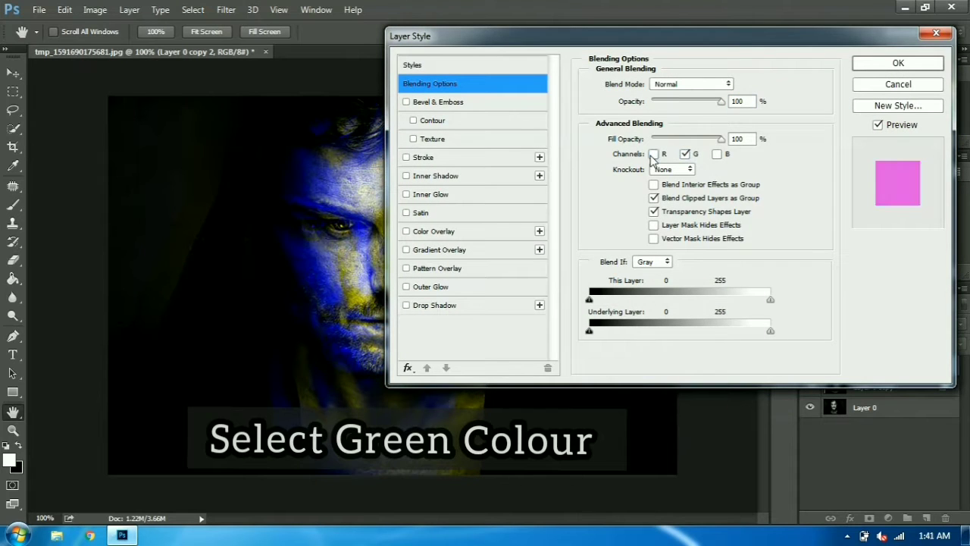
left_click(892, 67)
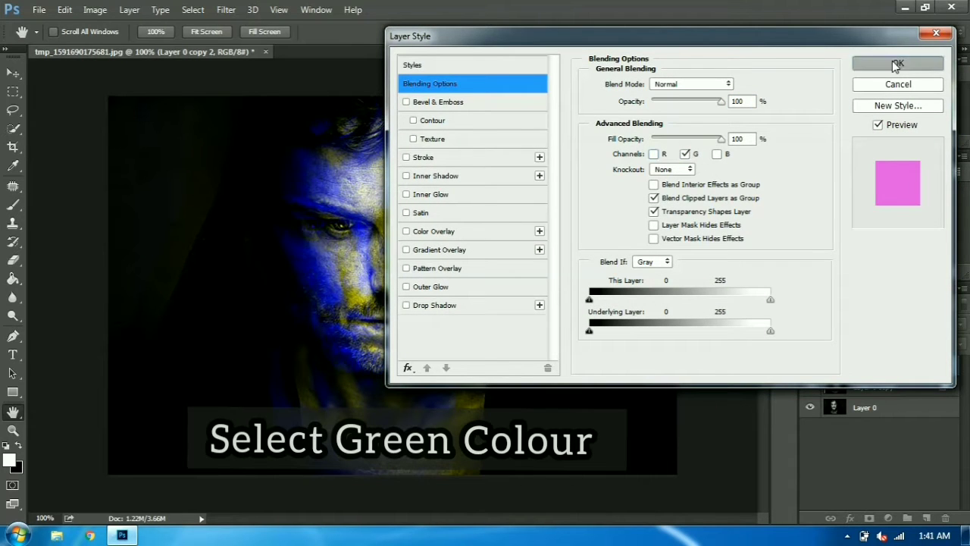
- Reposition the green-channel layer to the right of the original face and nudge the red-channel layer slightly left
left_click_drag(368, 276, 413, 273)
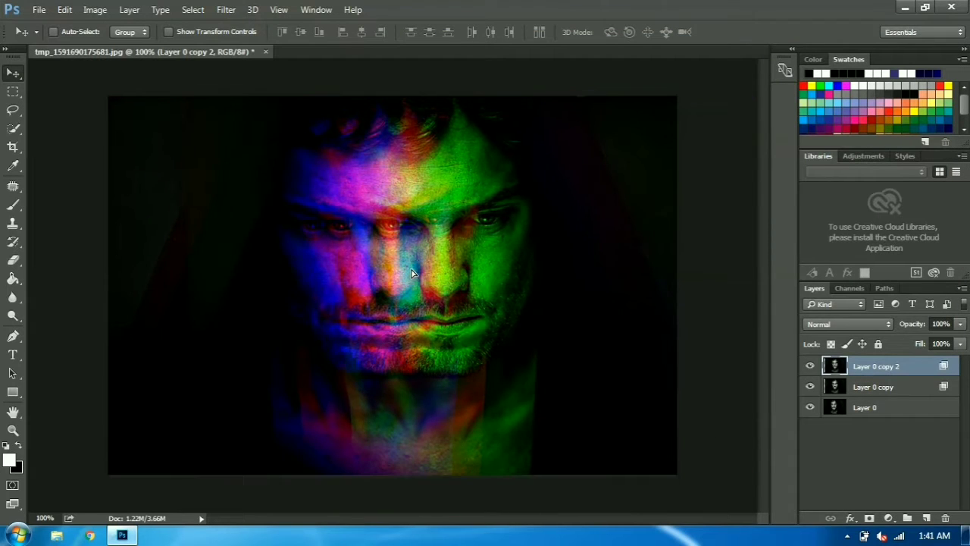
left_click(855, 386)
mouse_move(363, 179)
left_mouse_down()
mouse_move(342, 184)
mouse_move(359, 185)
left_mouse_up()
left_click(863, 368)
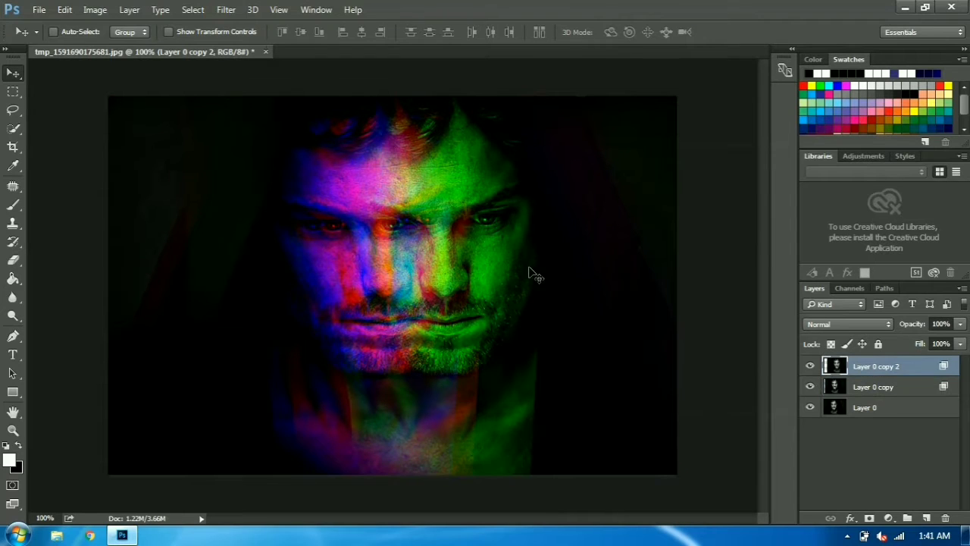
left_click_drag(531, 271, 496, 275)
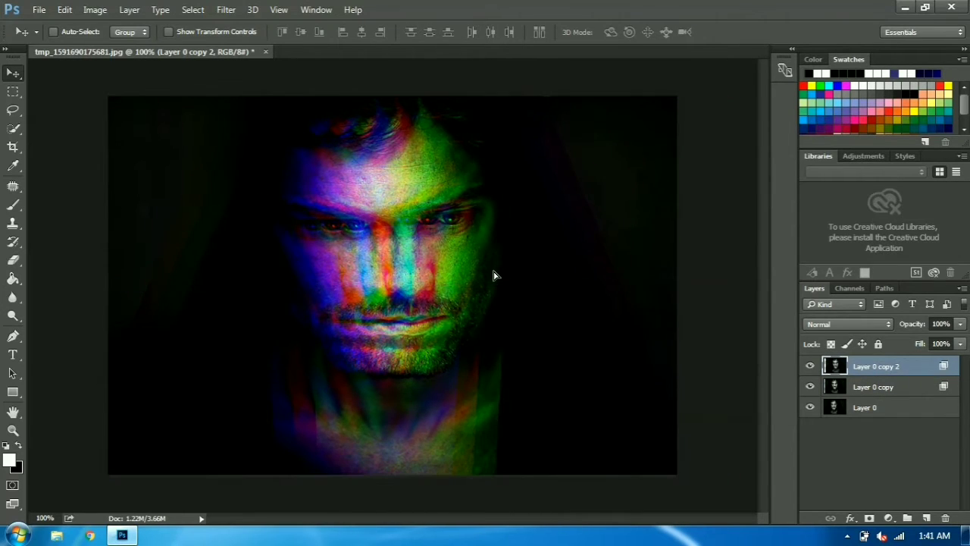
- Lower the opacity of the green-channel layer, Layer 0 copy 2, to 46%
left_click(961, 325)
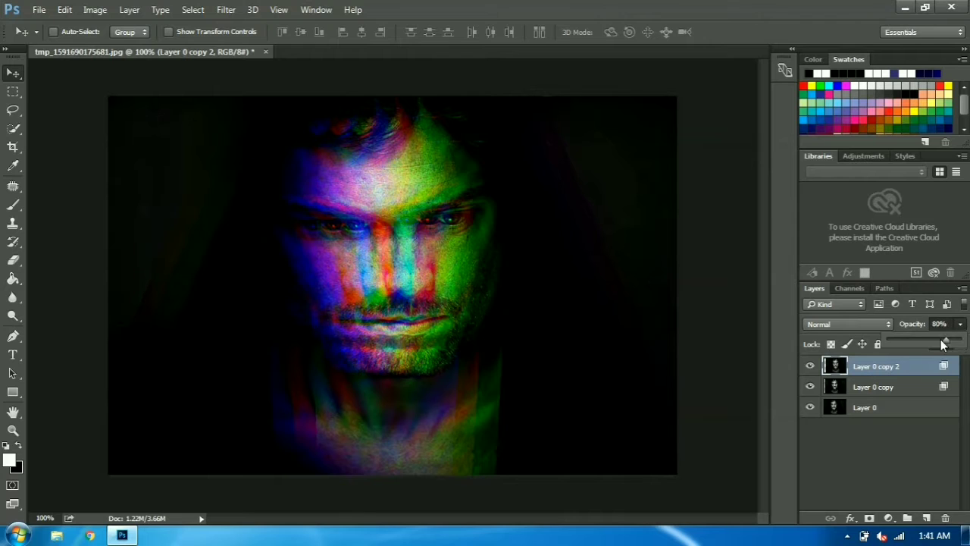
left_click_drag(944, 345, 921, 345)
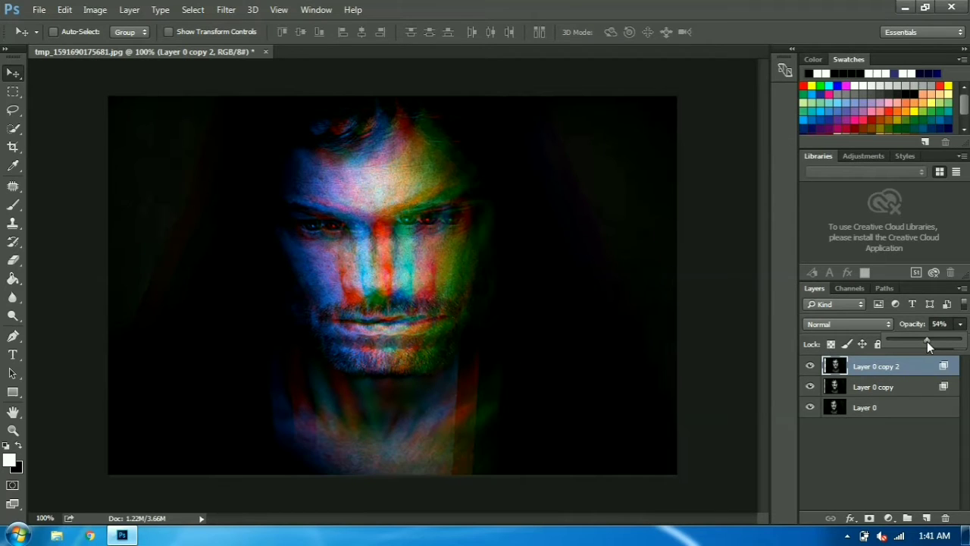
left_click(872, 388)
- Nudge the red-channel layer and the green-channel layer slightly left to tighten the colour offset
left_click(872, 388)
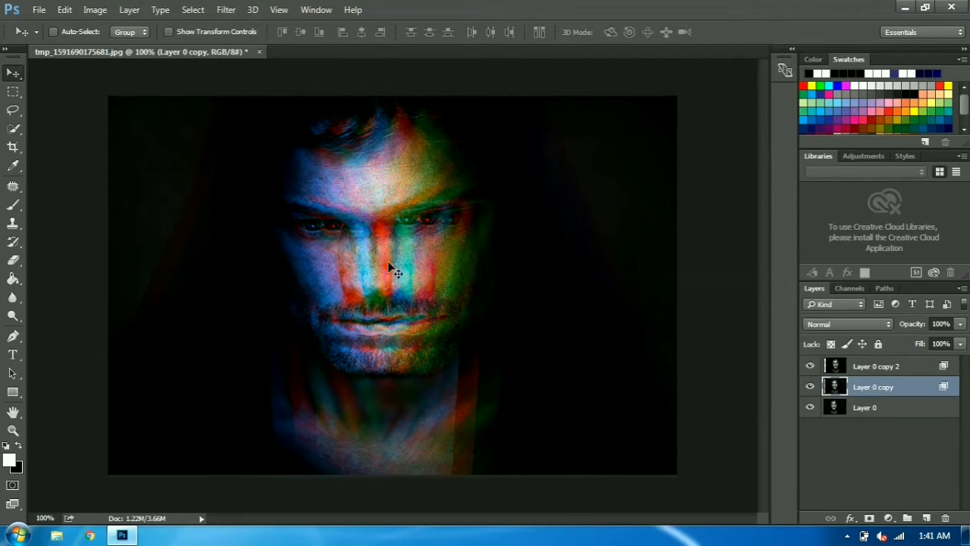
mouse_move(385, 264)
left_mouse_down()
mouse_move(404, 268)
mouse_move(382, 268)
left_mouse_up()
left_click(882, 368)
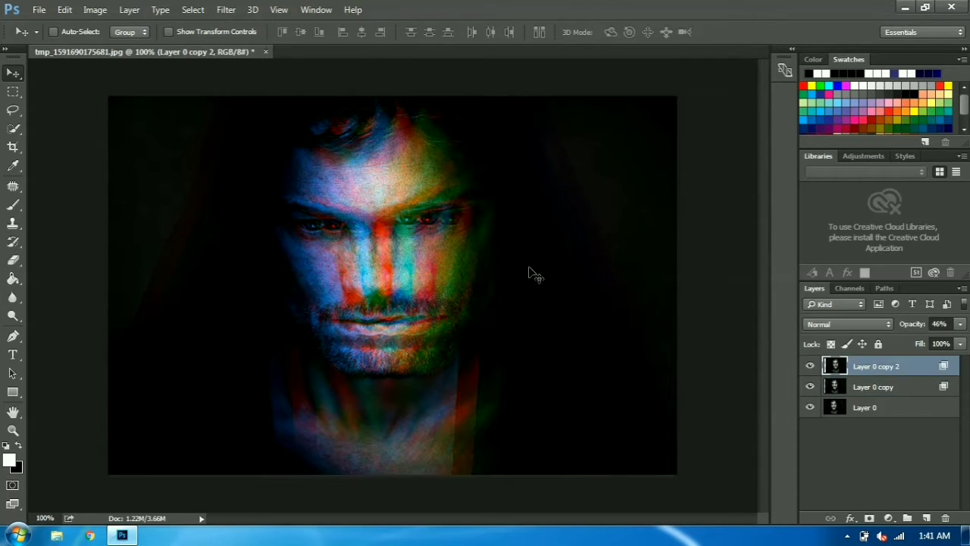
left_click_drag(531, 271, 522, 273)
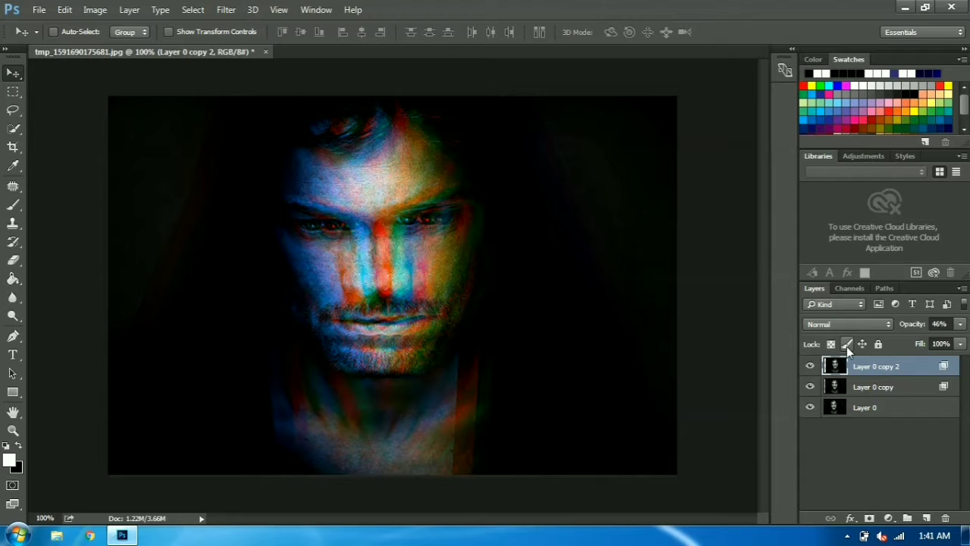
- Duplicate the green-channel layer and restrict the new copy to the blue channel only
key("ctrl+j")
double_click(881, 366)
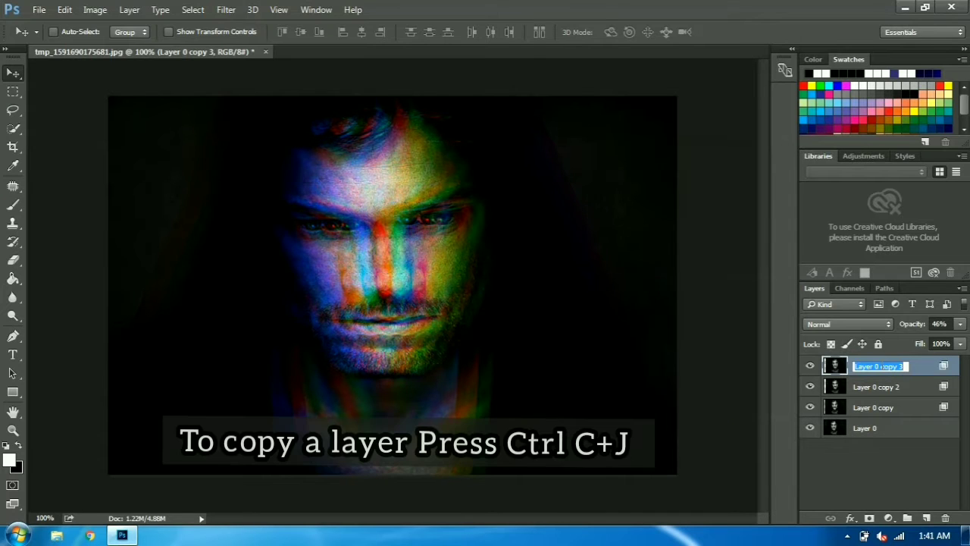
double_click(930, 367)
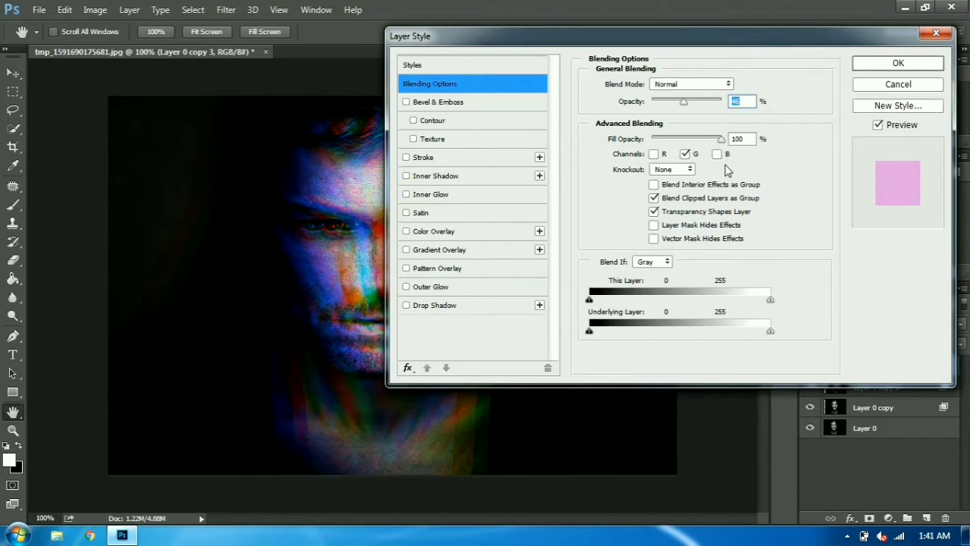
left_click(717, 154)
left_click(685, 153)
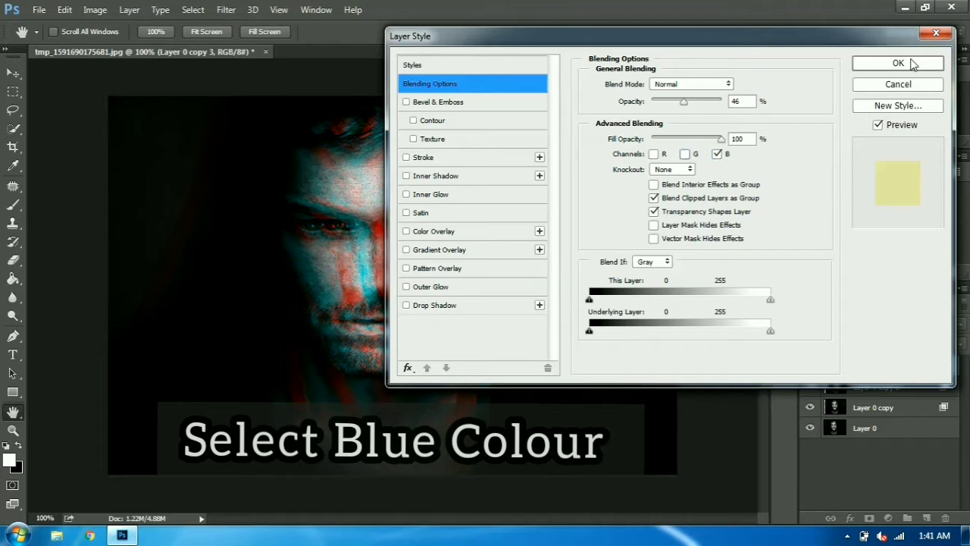
left_click(897, 64)
- Spread the colour layers apart by moving the blue-channel layer left and the green and red ones right
key("v")
left_click_drag(429, 261, 345, 271)
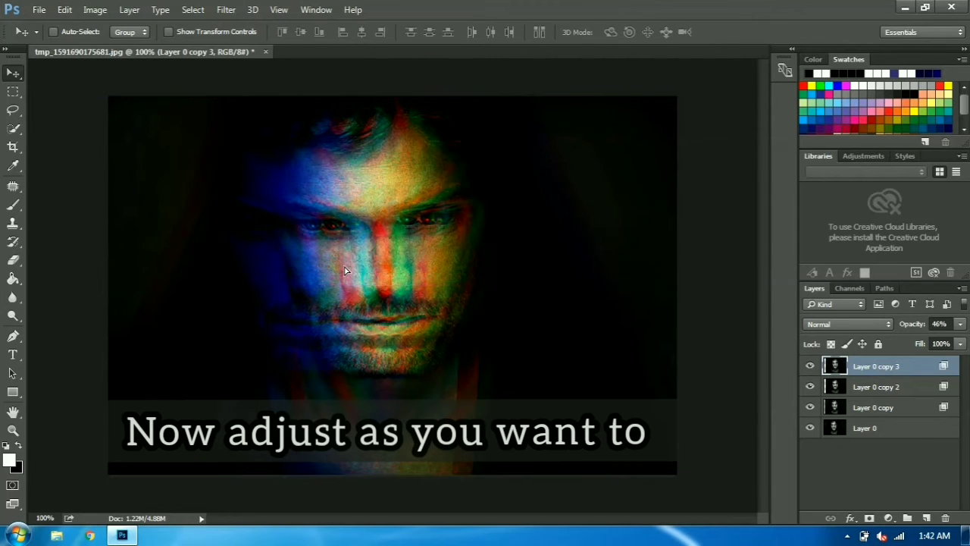
left_click(883, 388)
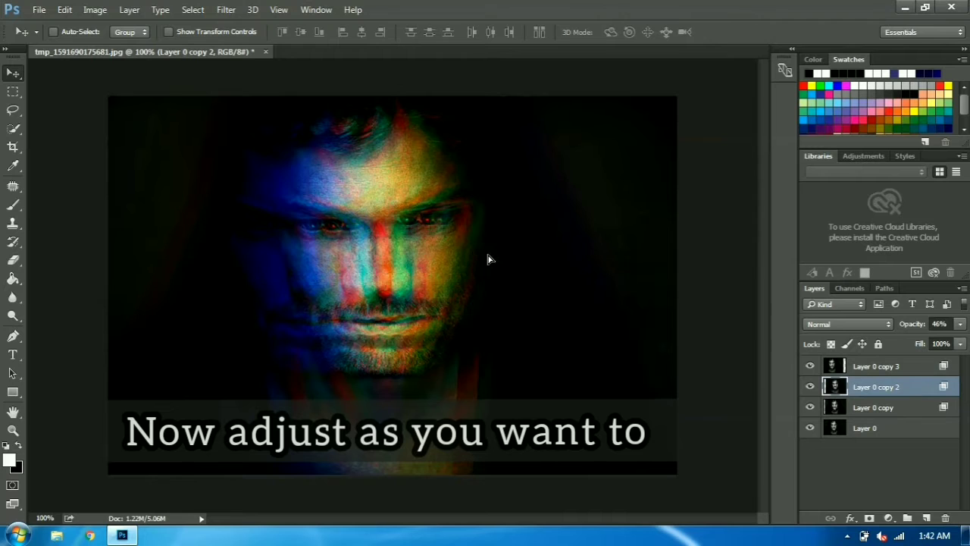
left_click_drag(489, 260, 509, 261)
left_click(868, 408)
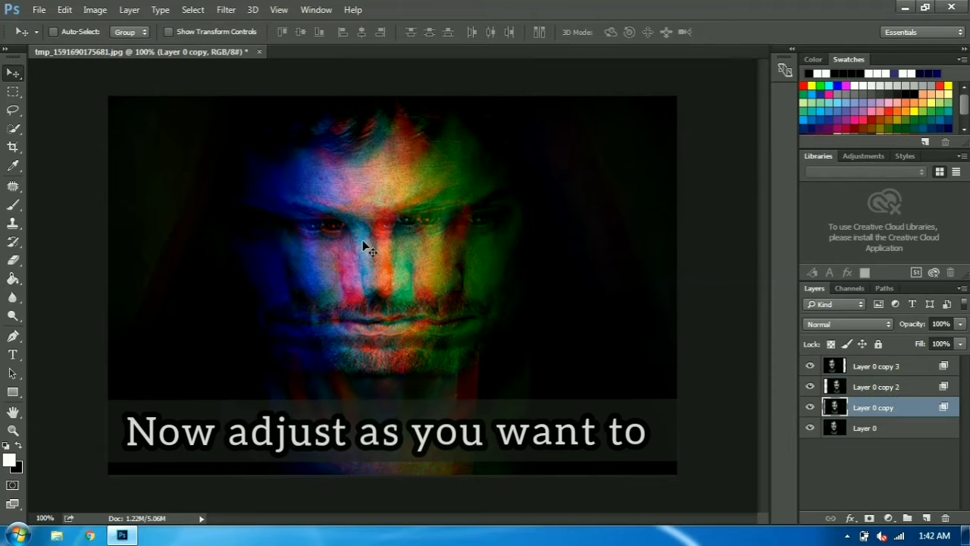
mouse_move(383, 240)
left_mouse_down()
mouse_move(393, 227)
mouse_move(391, 240)
left_mouse_up()
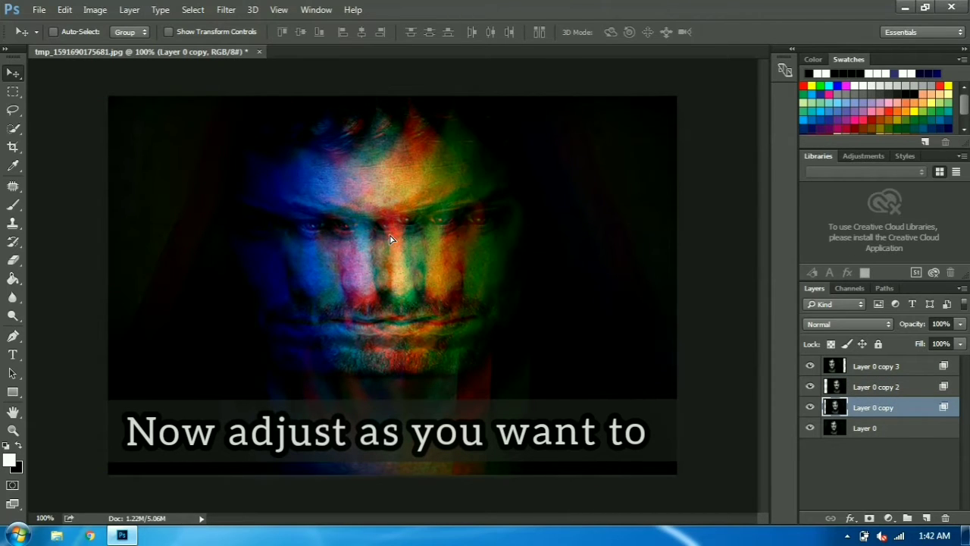
- Bring the blue-channel layer back right and the green-channel layer back left, closer to the original face
left_click(870, 366)
left_click_drag(257, 246, 276, 247)
left_click(890, 390)
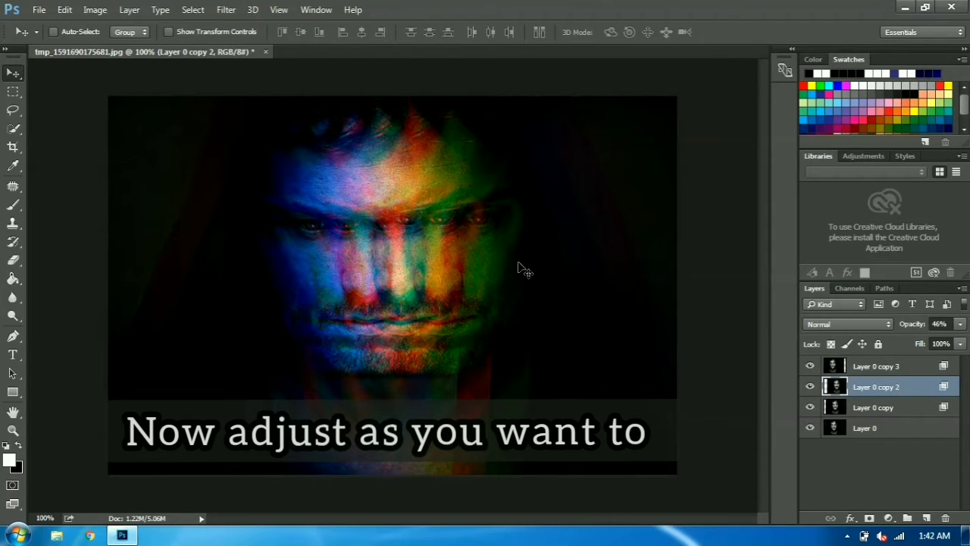
left_click_drag(519, 264, 564, 286)
- Shift the red-channel layer and the green-channel layer left to reduce their offset
left_click(874, 408)
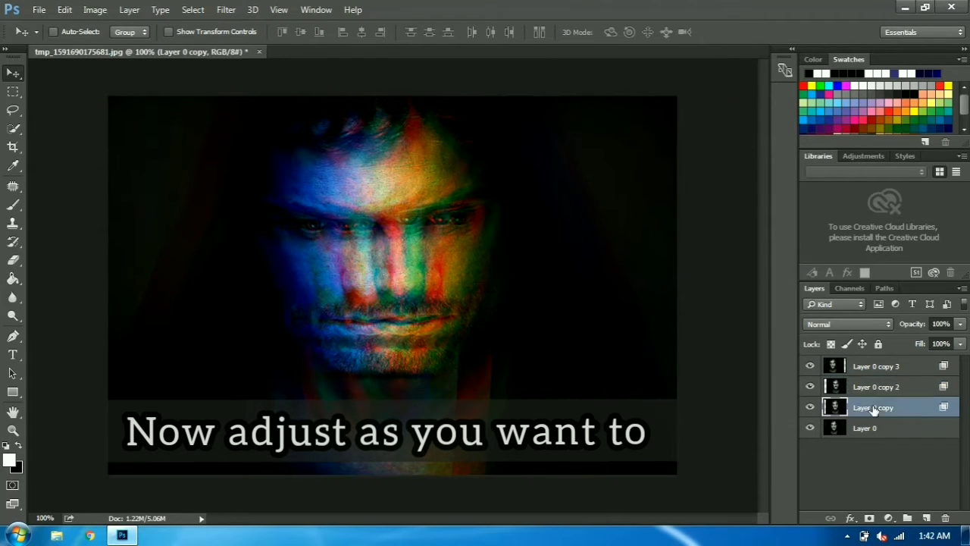
left_click_drag(445, 246, 430, 244)
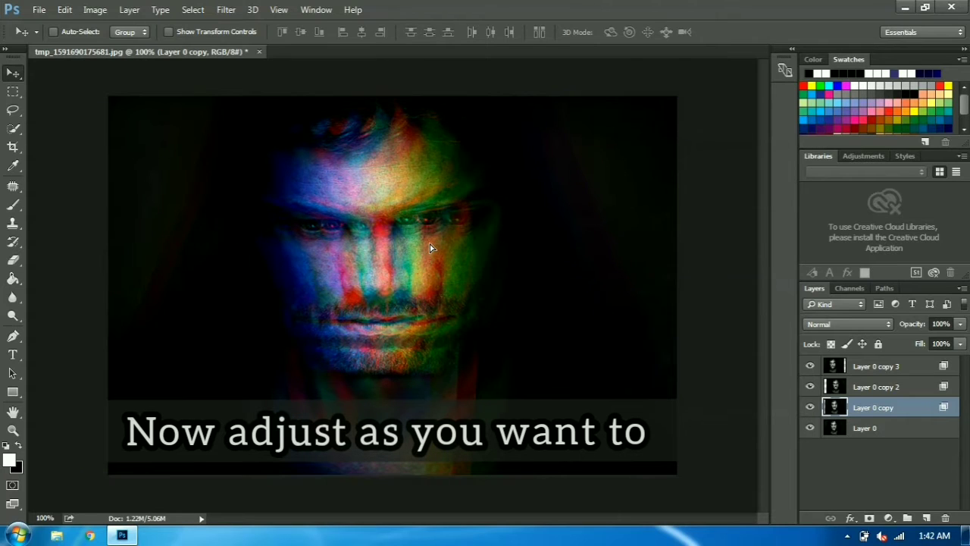
left_click(870, 389)
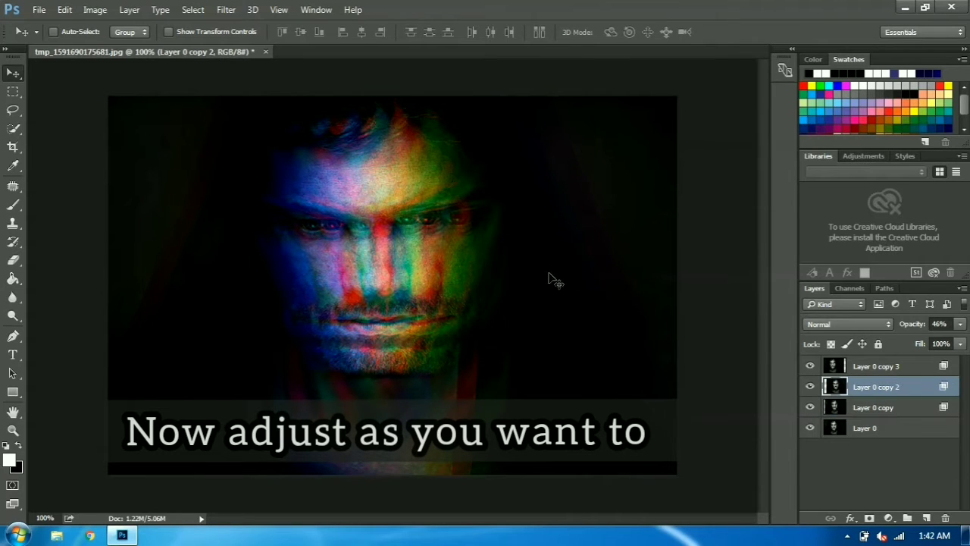
left_click_drag(554, 277, 534, 272)
- Nudge the blue-channel layer, Layer 0 copy 3, slightly right toward the face
left_click(868, 410)
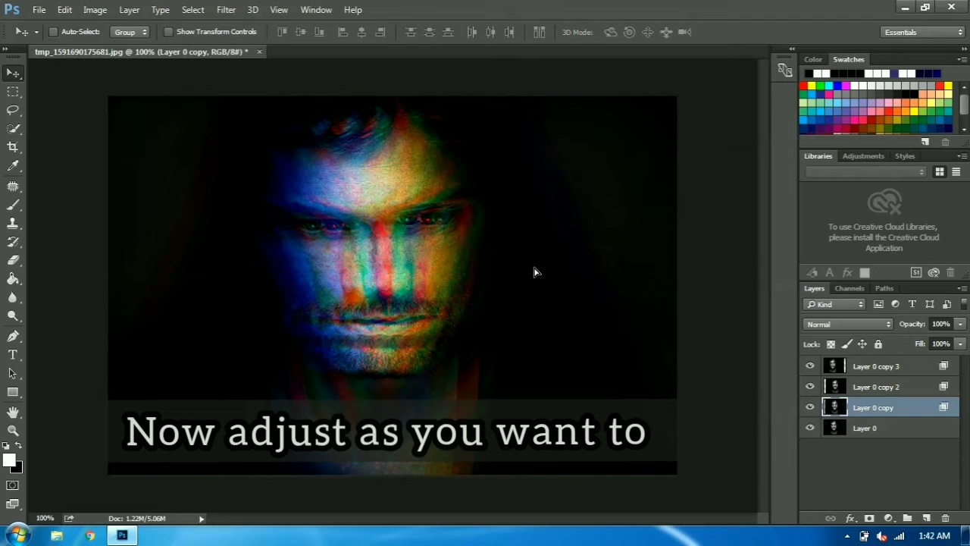
left_click(879, 367)
left_click_drag(312, 257, 318, 263)
- Reduce the opacity of the green-channel layer, Layer 0 copy 2, to 32%
left_click(899, 388)
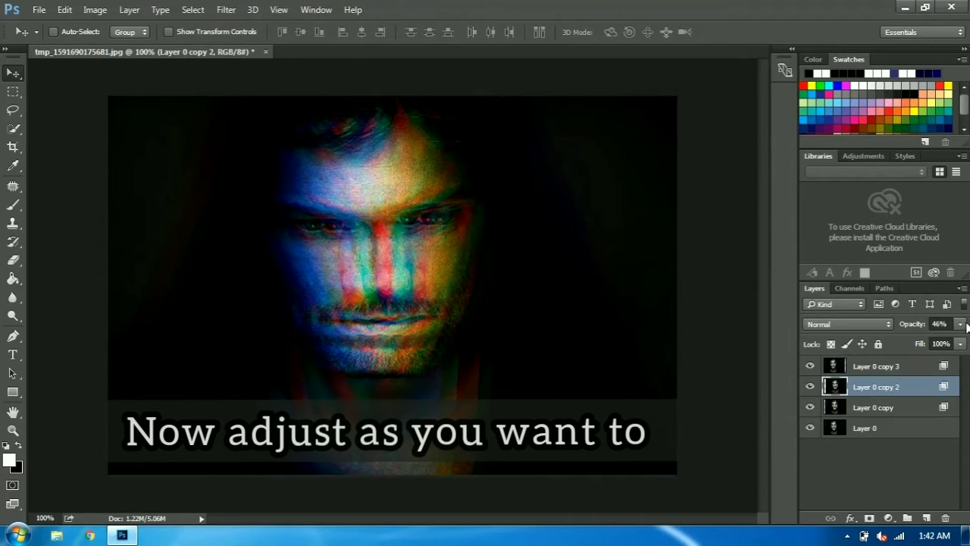
left_click(959, 325)
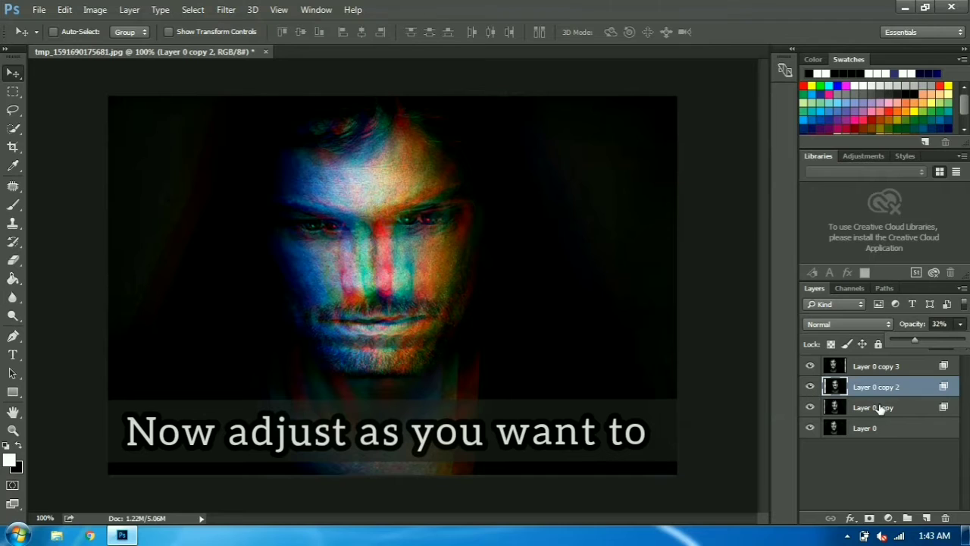
left_click(874, 368)
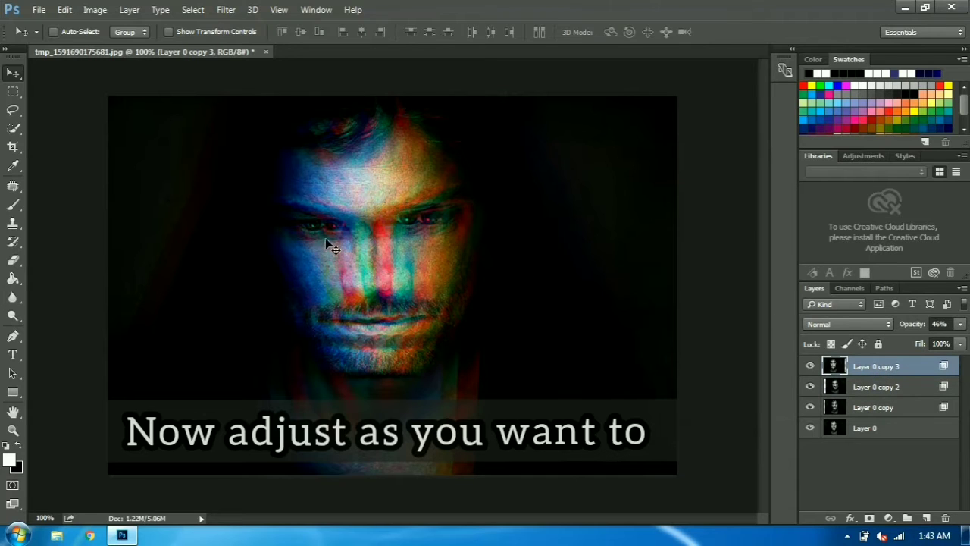
- Fine-tune the colour offset by nudging the blue-channel and red-channel layers slightly left and the green-channel layer slightly right
left_click_drag(330, 246, 325, 241)
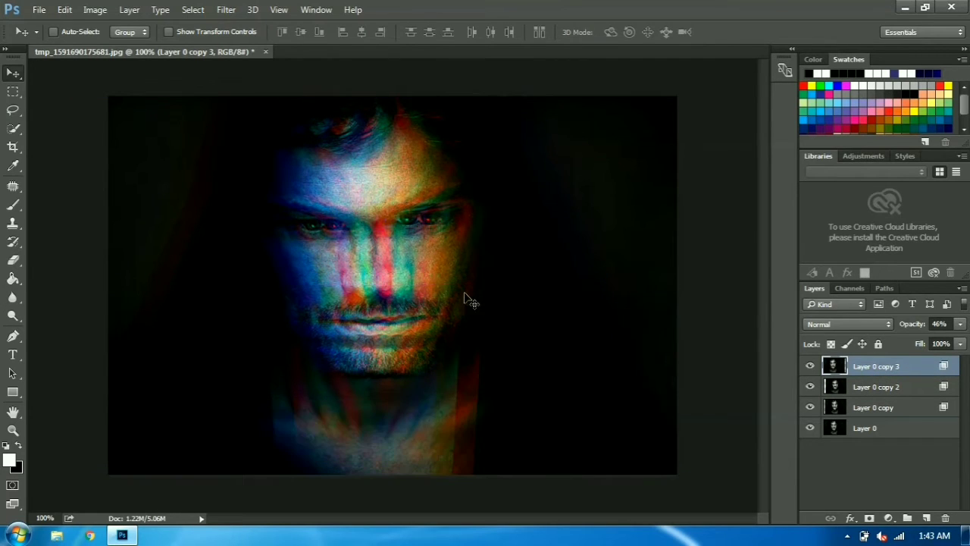
left_click(890, 409)
mouse_move(505, 293)
left_mouse_down()
mouse_move(472, 288)
mouse_move(500, 293)
left_mouse_up()
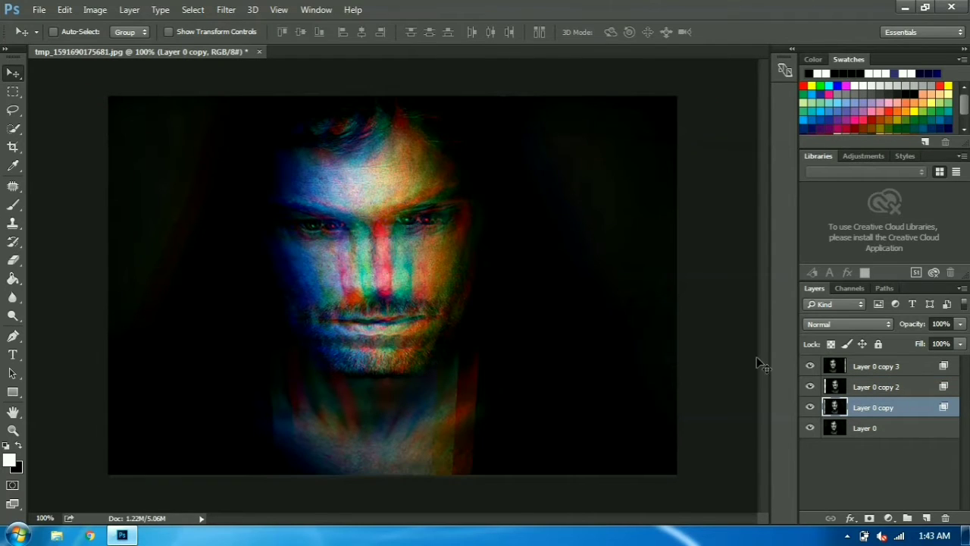
left_click(875, 386)
mouse_move(483, 238)
left_mouse_down()
mouse_move(496, 237)
mouse_move(487, 237)
left_mouse_up()
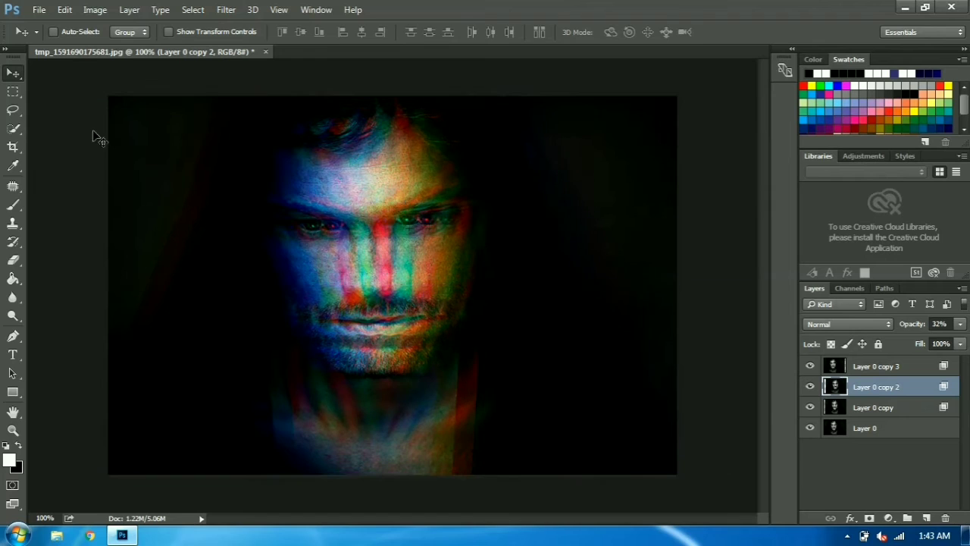
- Select nine scattered thin horizontal strips over the left half of the portrait on Layer 0 copy 2 with the Rectangular Marquee tool
left_click(14, 92)
right_click(14, 92)
left_click(65, 93)
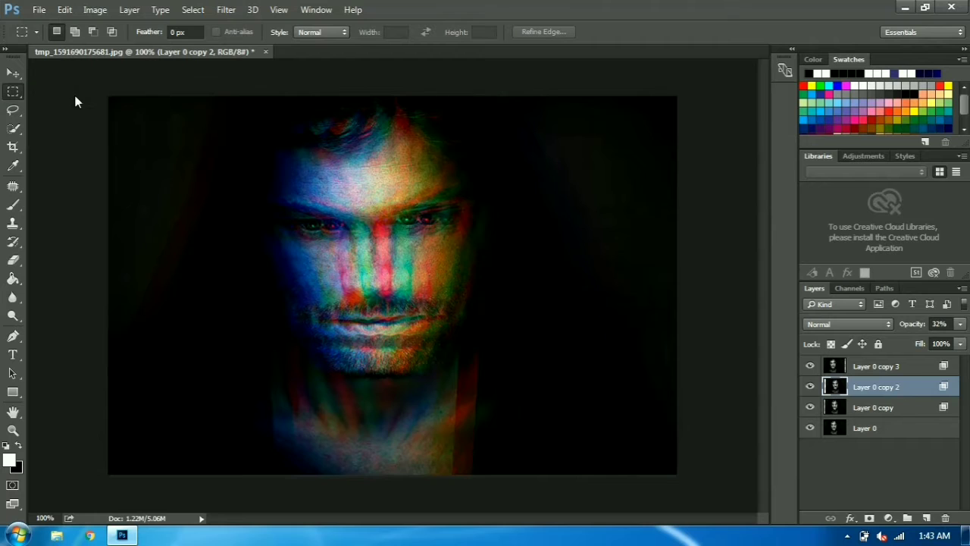
left_click_drag(182, 135, 248, 148)
key("shift")
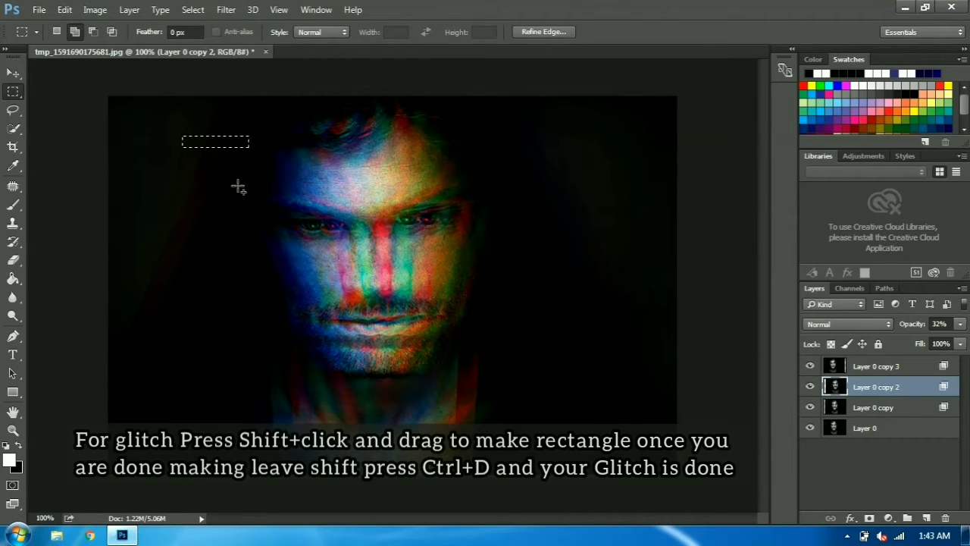
left_click_drag(261, 191, 298, 195)
left_click_drag(296, 162, 348, 166)
left_click_drag(334, 249, 189, 255)
left_click_drag(322, 302, 274, 301)
left_click_drag(207, 363, 332, 346)
left_click_drag(328, 419, 222, 423)
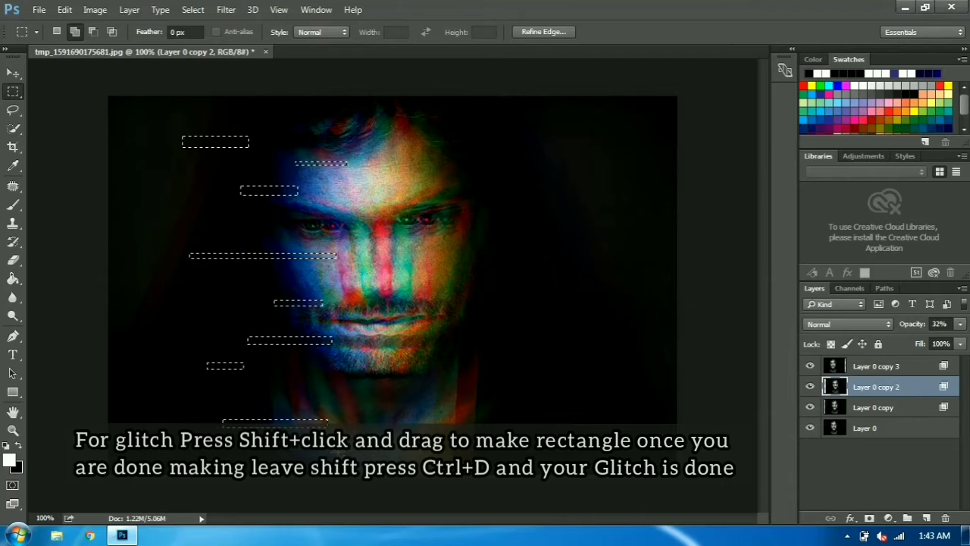
left_click_drag(375, 393, 309, 395)
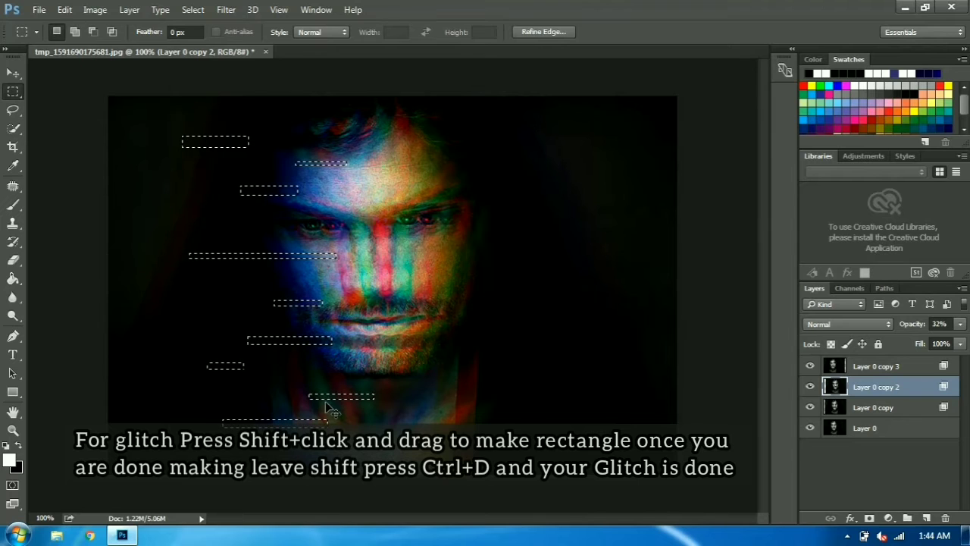
- Displace the selected strips of the green-channel layer up and left to create glitch bands, and clear the selection
mouse_move(339, 396)
left_mouse_down()
mouse_move(298, 400)
mouse_move(343, 402)
left_mouse_up()
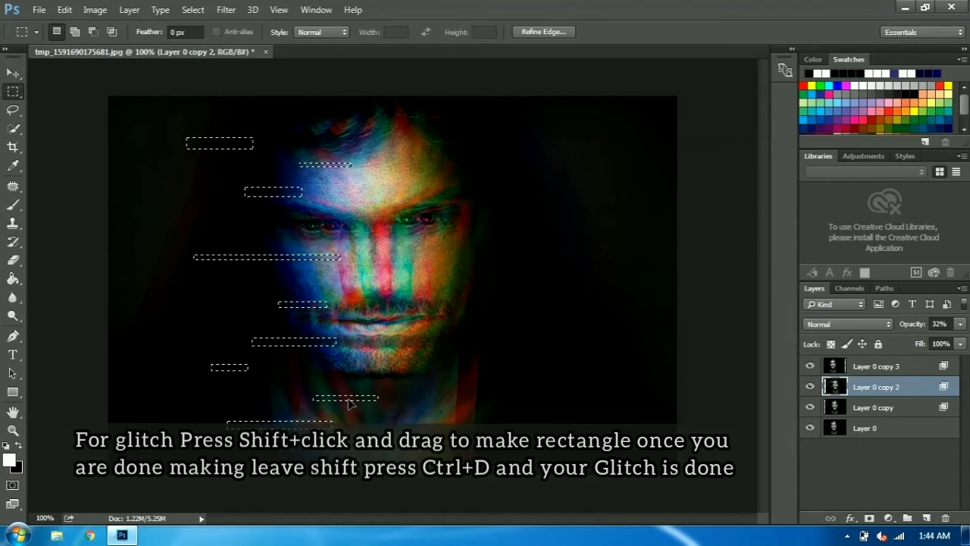
key("ctrl+d")
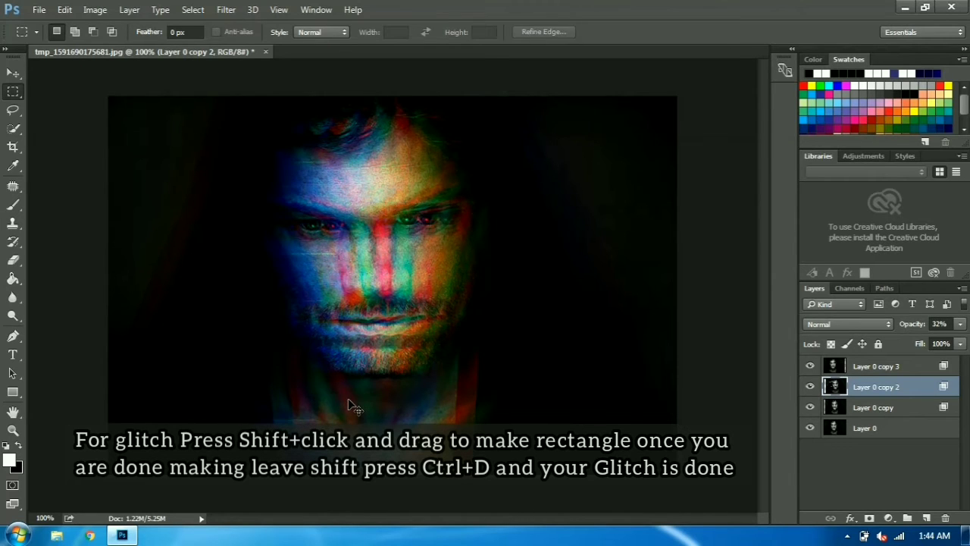
left_click_drag(348, 396, 288, 393)
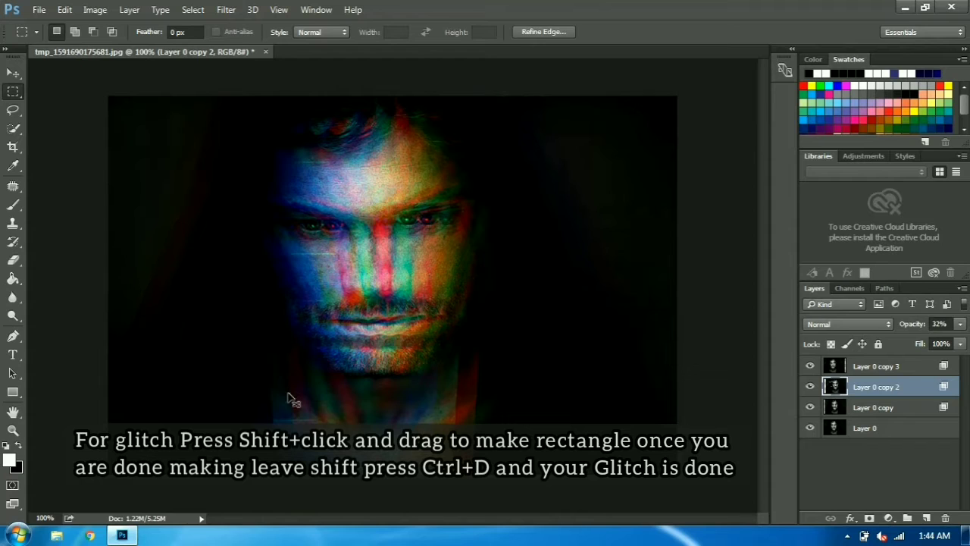
key("ctrl+alt+z")
key("ctrl+alt+z")
key("ctrl+d")
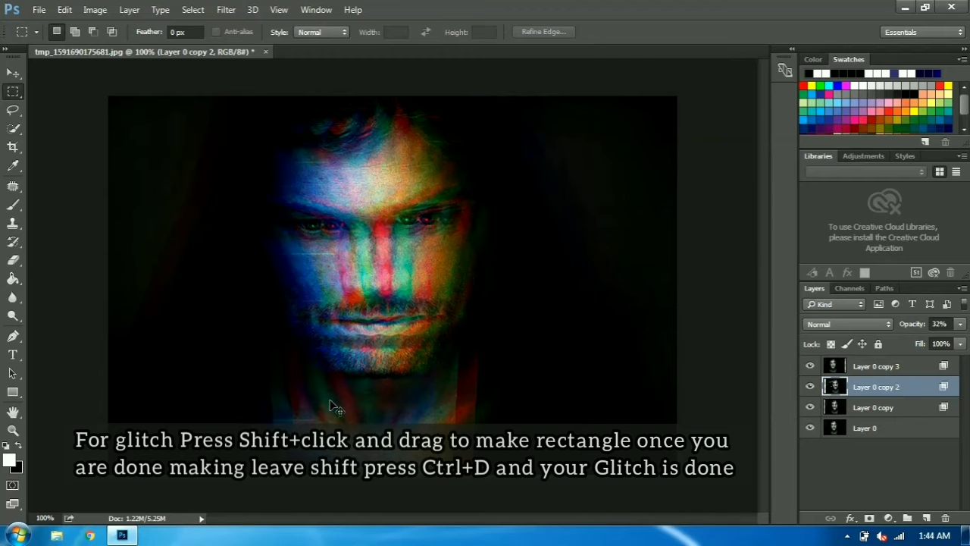
key("ctrl+z")
left_click_drag(331, 399, 318, 380)
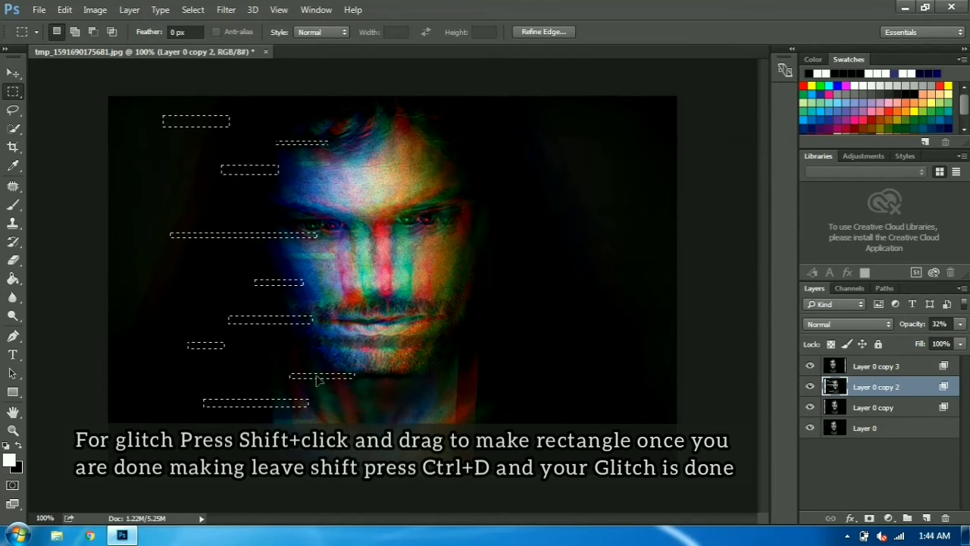
key("ctrl+d")
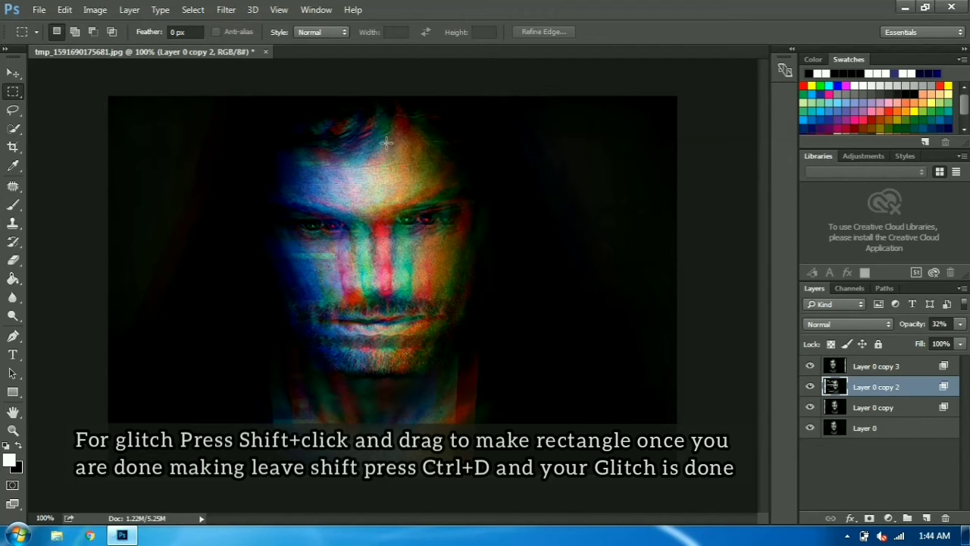
- Select nine thin horizontal strips over the right half of the green-channel layer, displace them up and right, and clear the selection
left_click_drag(387, 147, 475, 158)
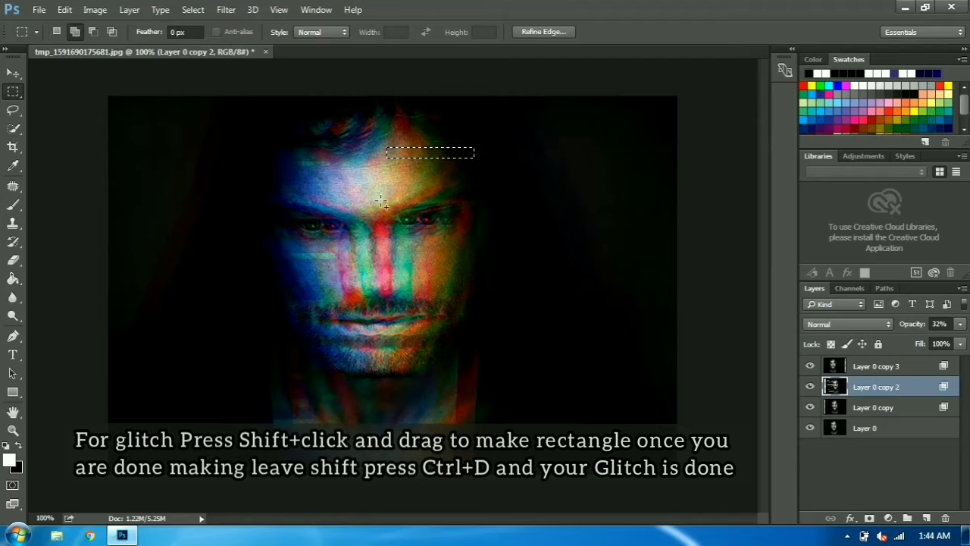
left_click_drag(381, 202, 475, 213)
left_click_drag(421, 249, 497, 262)
left_click_drag(484, 182, 576, 190)
left_click_drag(349, 298, 404, 305)
left_click_drag(407, 350, 498, 356)
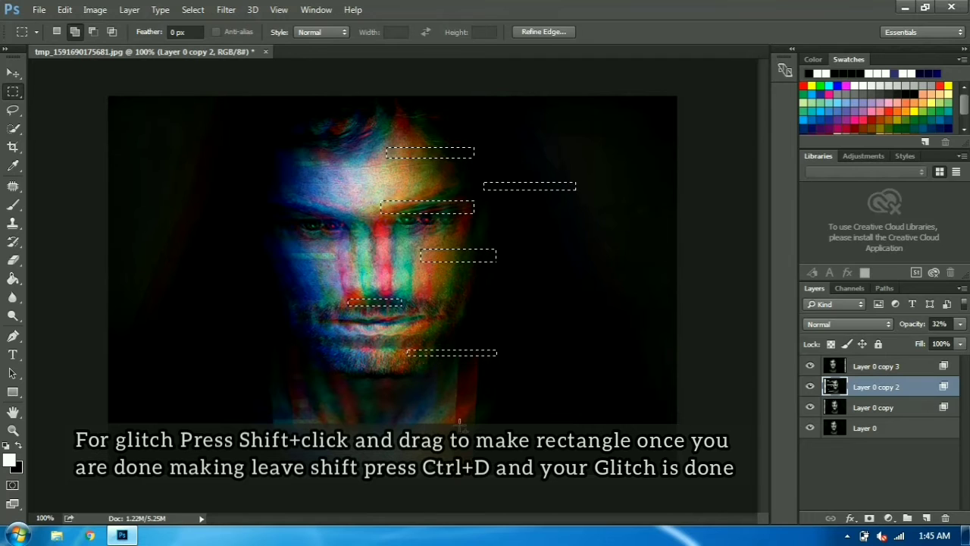
left_click_drag(458, 426, 577, 431)
left_click_drag(516, 390, 454, 398)
left_click_drag(503, 317, 612, 332)
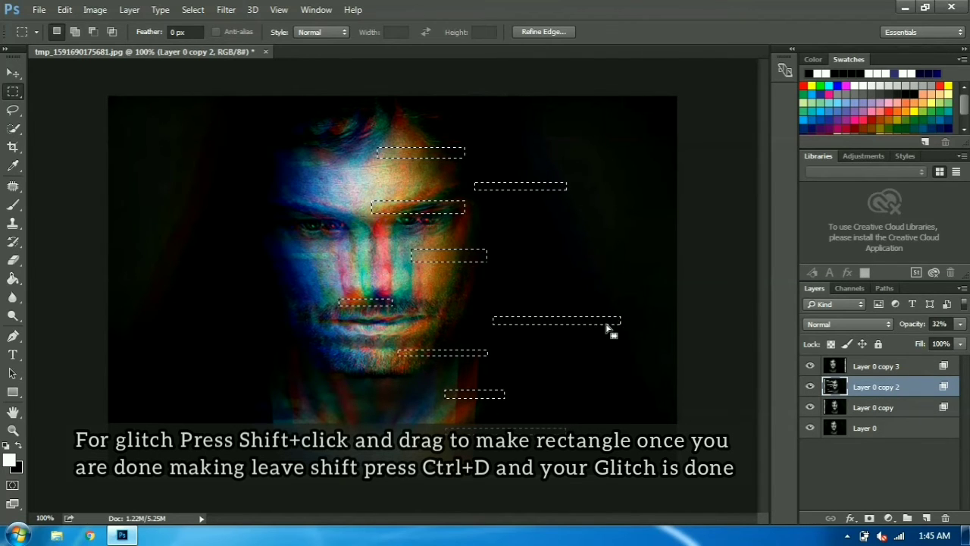
left_click_drag(610, 325, 629, 296)
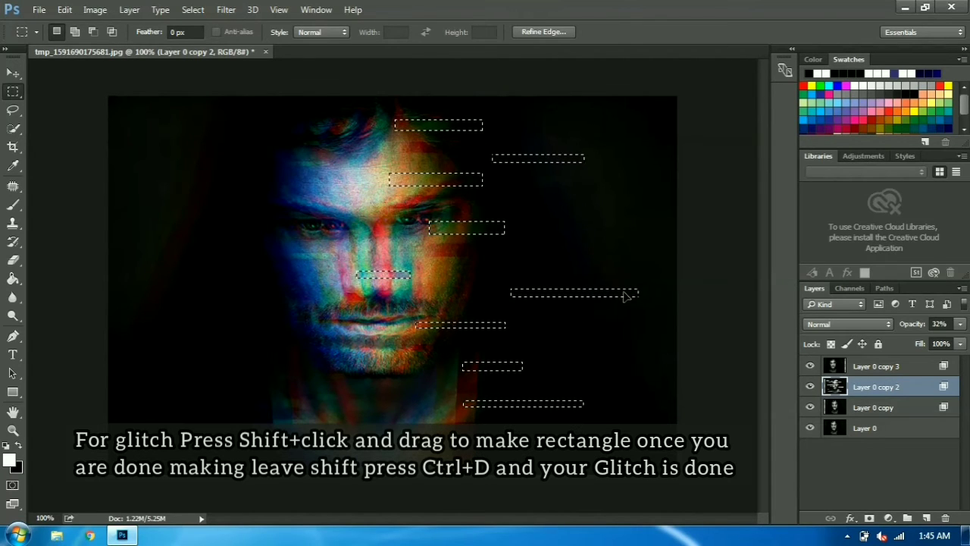
key("ctrl+d")
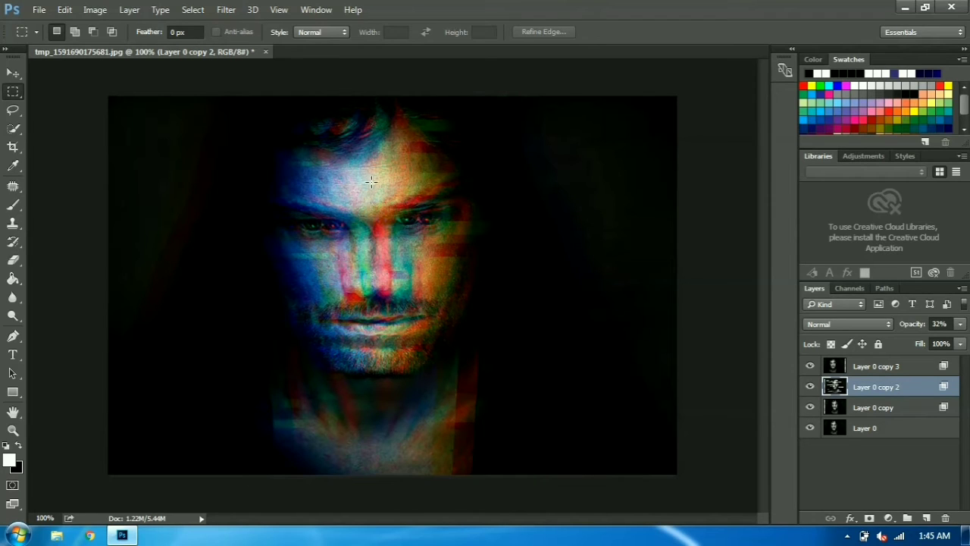
- Select eight more thin horizontal strips of varied lengths across the left side of the face, hair and neck on Layer 0 copy 2
left_click_drag(367, 188, 291, 196)
left_click_drag(379, 250, 286, 241)
left_click_drag(381, 326, 157, 309)
left_click_drag(382, 359, 323, 367)
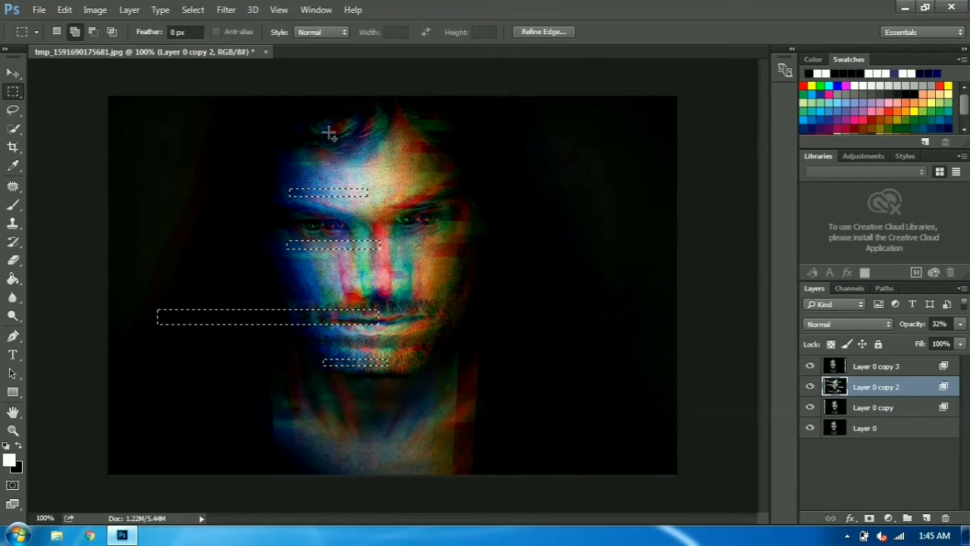
left_click_drag(338, 130, 211, 130)
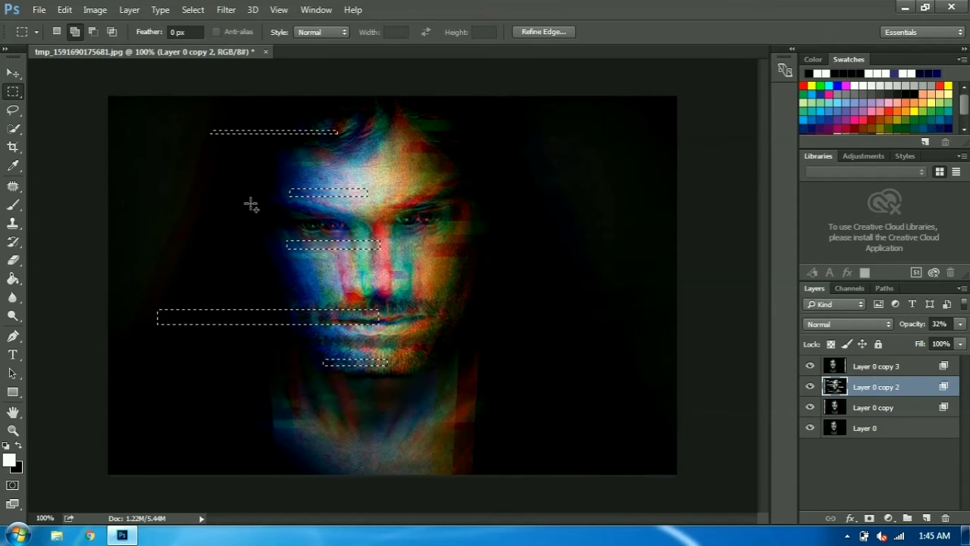
left_click_drag(251, 204, 159, 212)
left_click_drag(406, 425, 290, 430)
left_click_drag(335, 391, 247, 386)
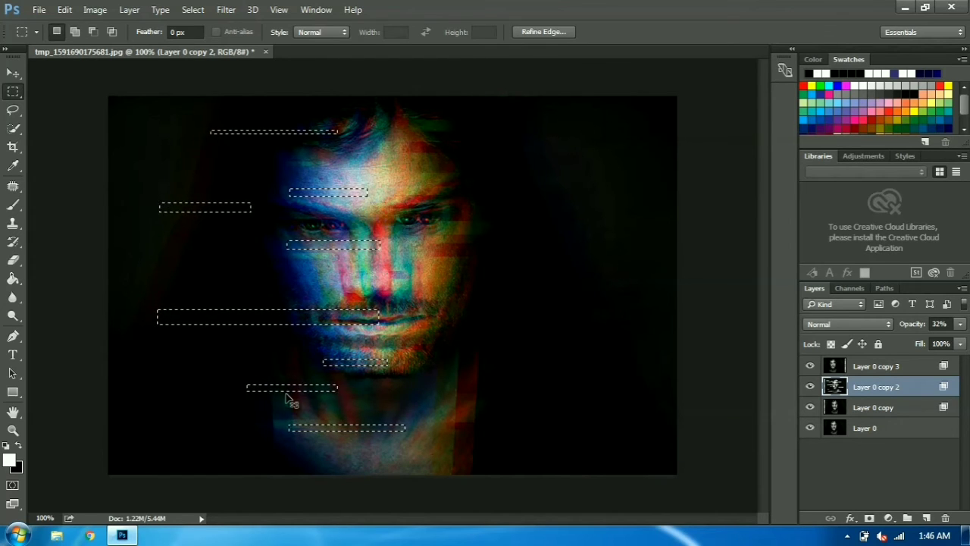
- Displace the strips over the left side of the face to the left, and clear the selection
left_click_drag(286, 387, 265, 371)
left_click(270, 378)
key("ctrl+shift+d")
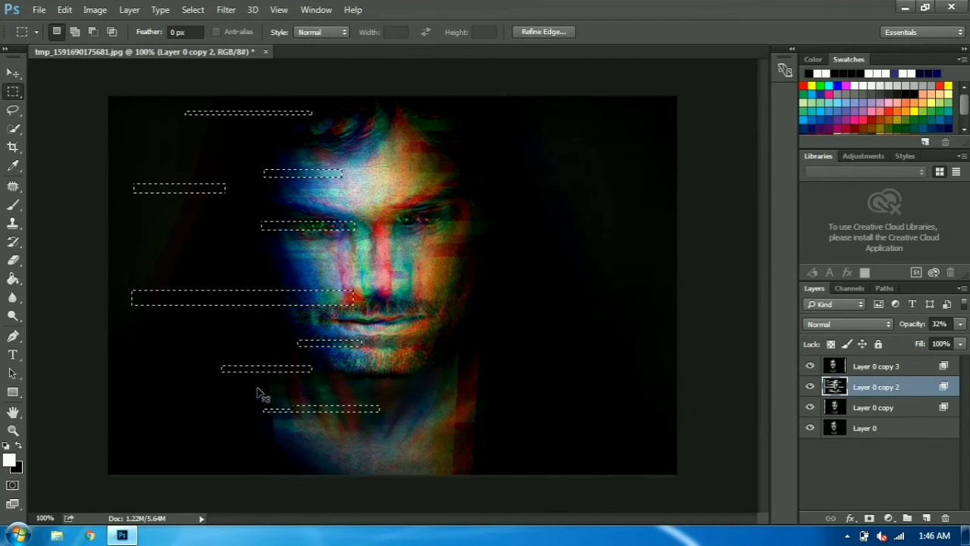
left_click_drag(271, 372, 253, 403)
left_click(252, 406)
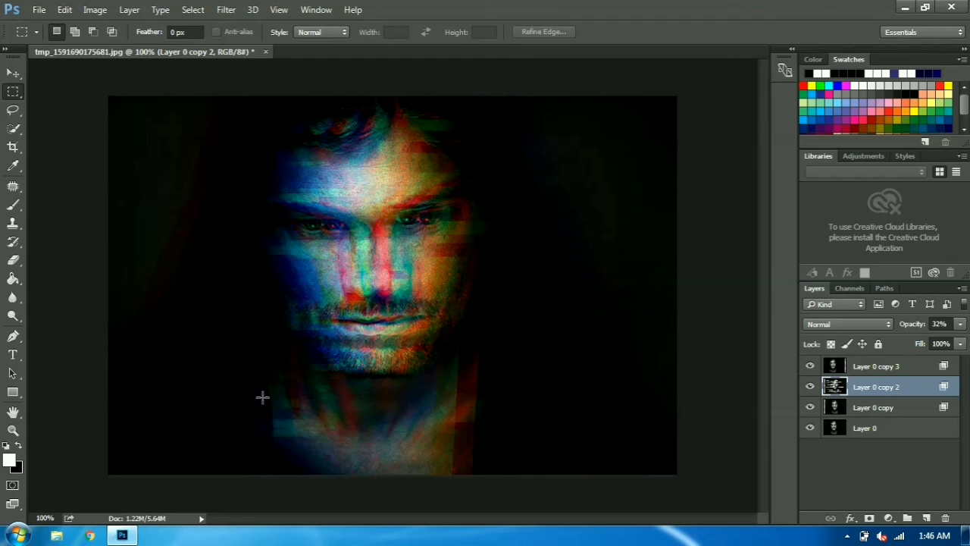
- Make Layer 0 copy 3 the active layer and open diagonal-lines-vector-background-design_1017-12303 from Downloads
left_click(870, 369)
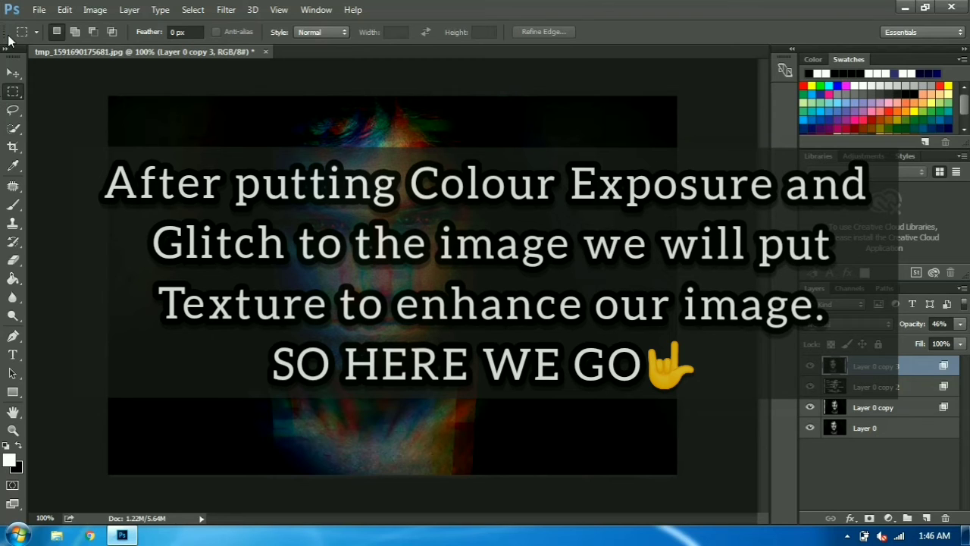
left_click(40, 10)
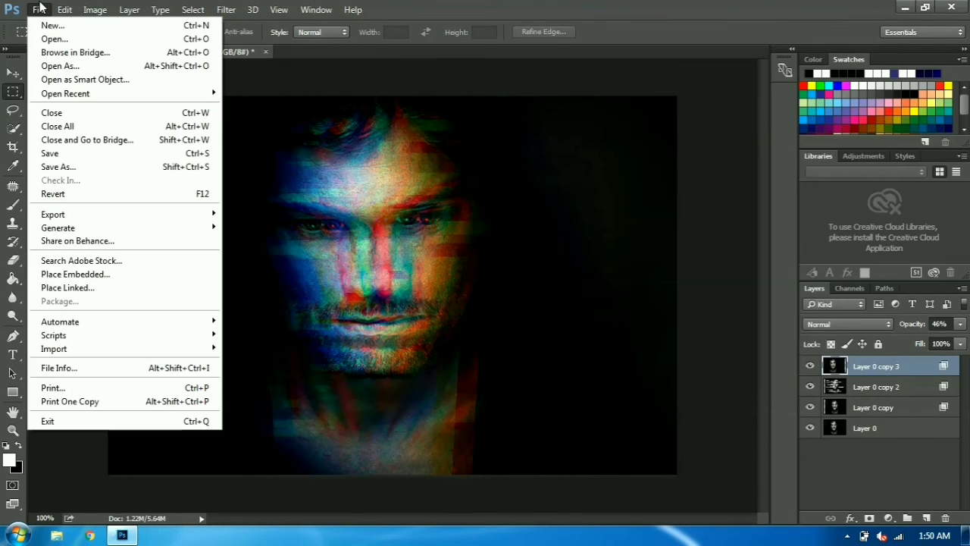
left_click(47, 38)
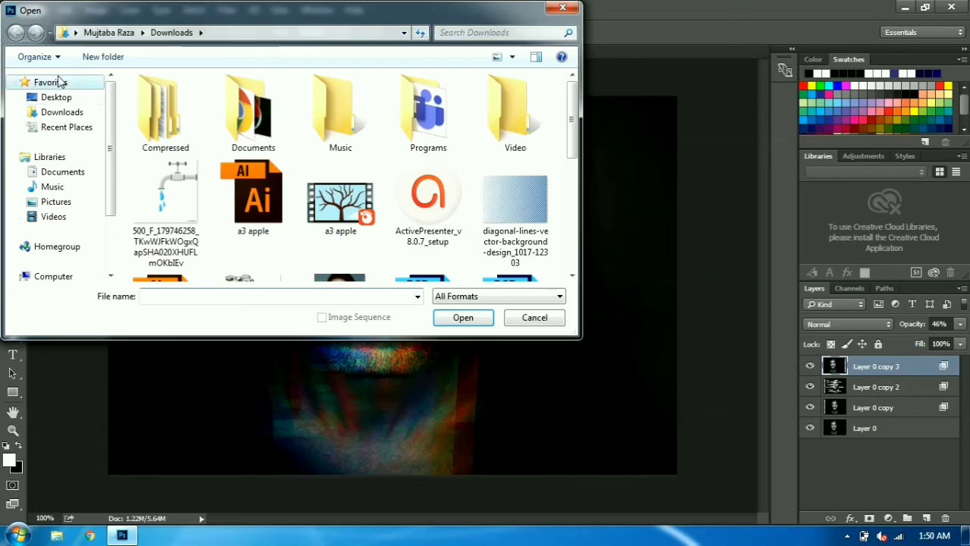
double_click(530, 217)
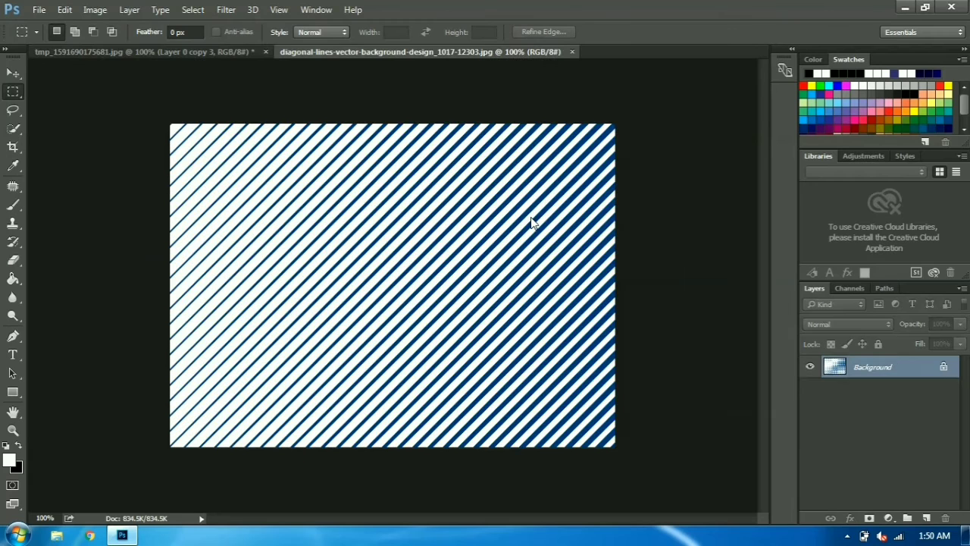
- Bring the diagonal-lines image into the portrait as the top layer and scale it to 127.80% width and 117.14% height, covering the canvas
left_click(7, 73)
left_click_drag(334, 209, 303, 161)
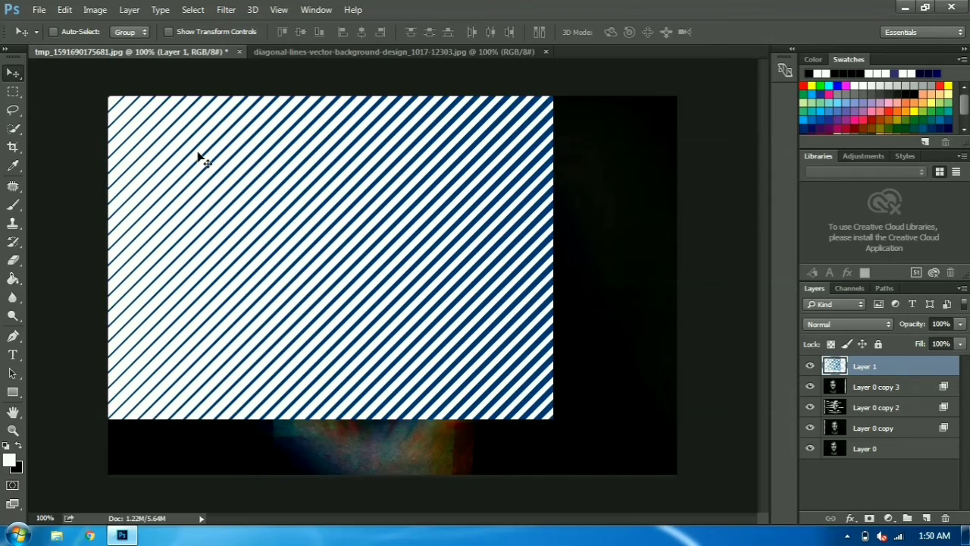
left_click(9, 95)
right_click(302, 216)
left_click(385, 359)
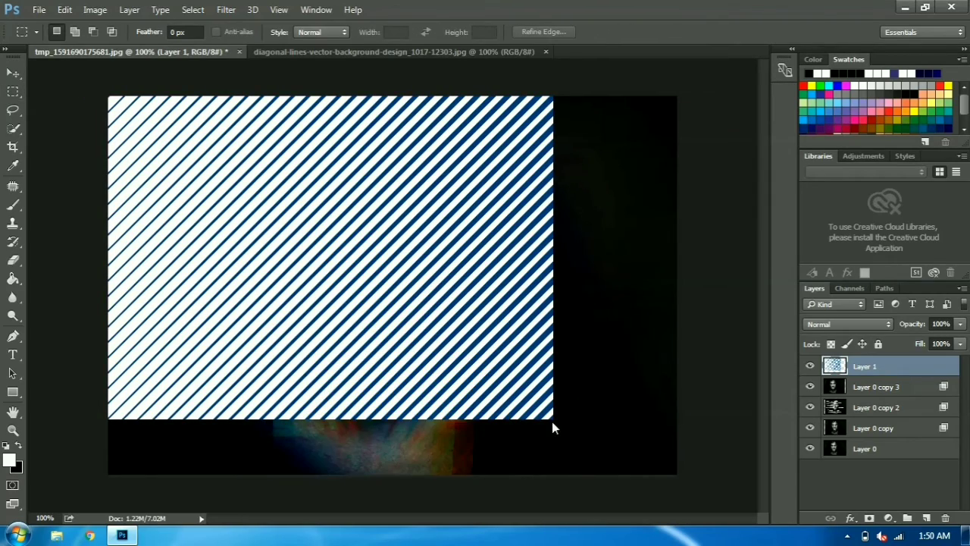
left_click_drag(551, 421, 680, 476)
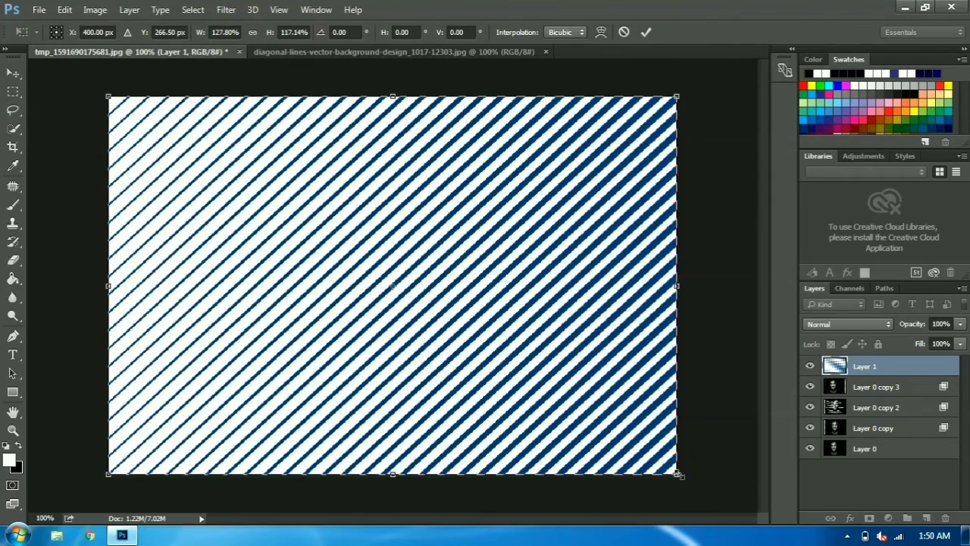
- Set the diagonal-lines layer to Overlay blending with 13% opacity, and apply its pending transformation
left_click(888, 324)
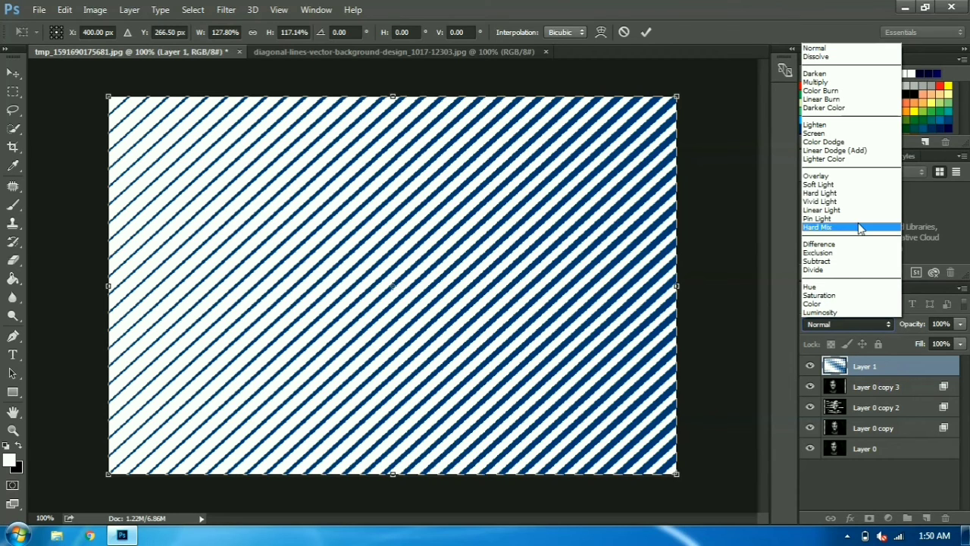
left_click(847, 175)
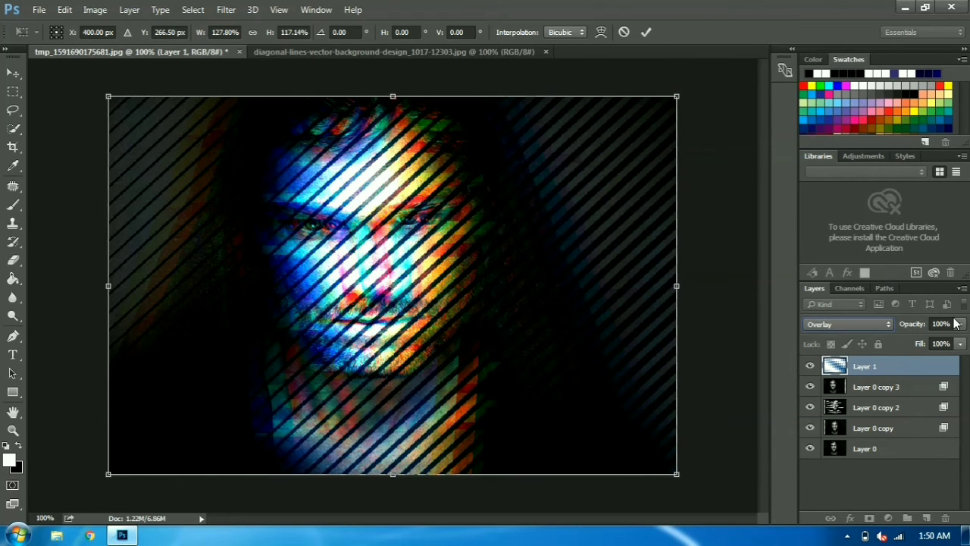
left_click(960, 324)
left_click_drag(960, 340, 898, 339)
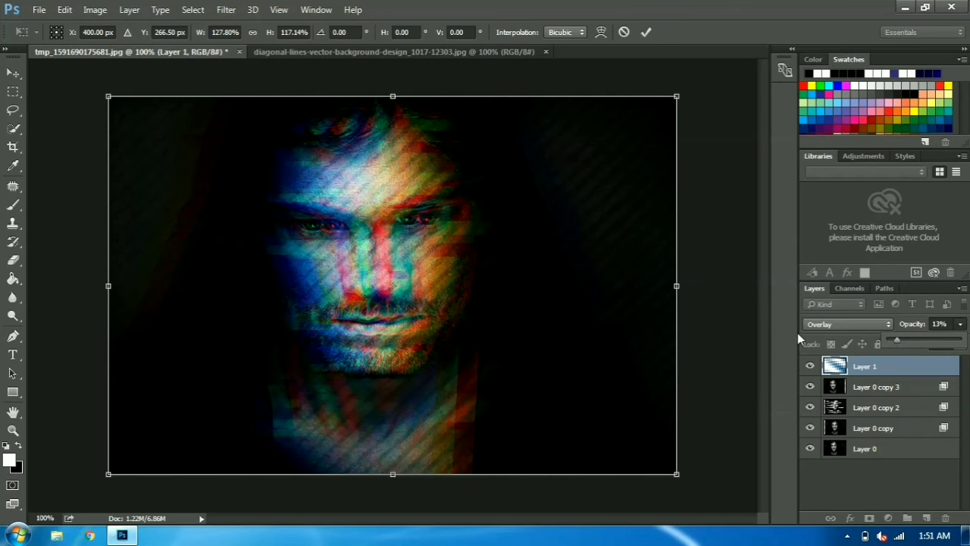
left_click(798, 333)
left_click(13, 73)
key("Return")
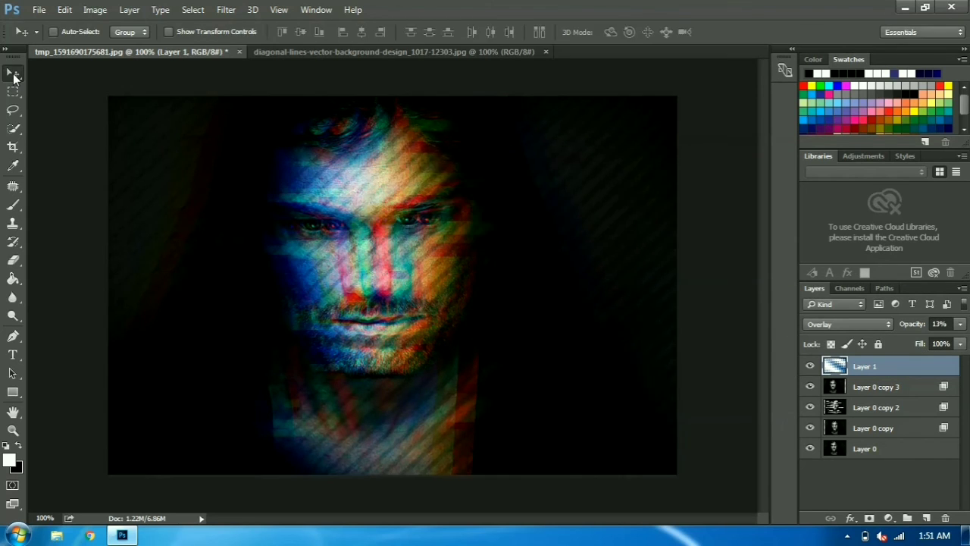
- Close the diagonal-lines image and toggle the visibility of the portrait's layers to compare before and after
left_click(546, 52)
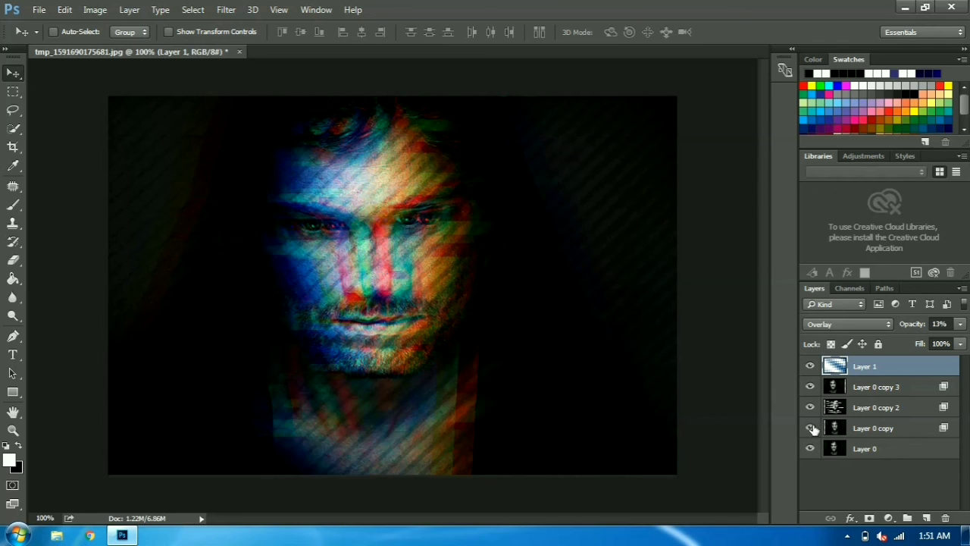
left_click_drag(813, 429, 821, 449)
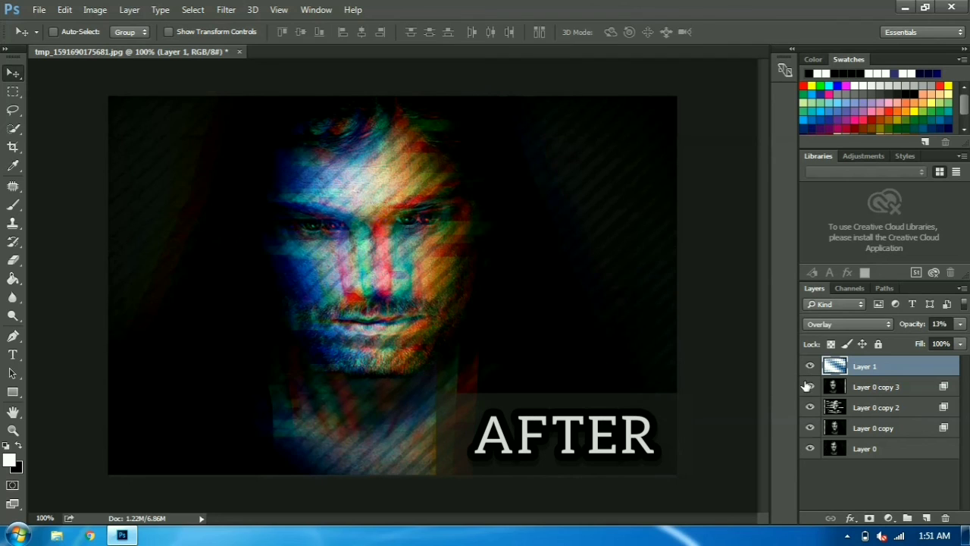